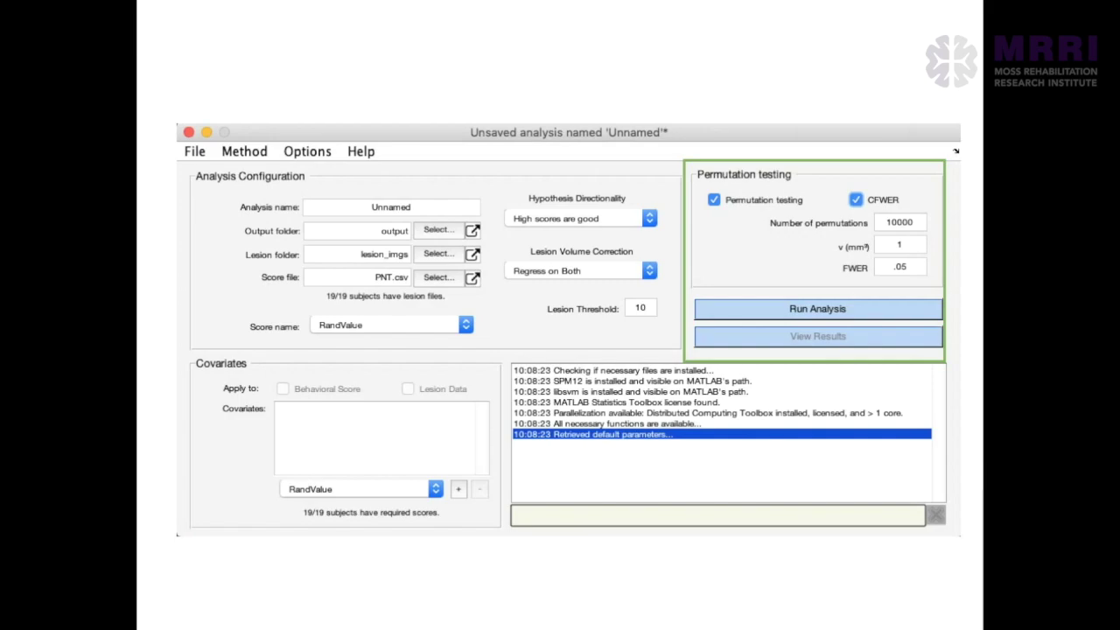
Leave the slide show, switch to MATLAB and run svrlsmgui in the Command Window.
key(Escape)
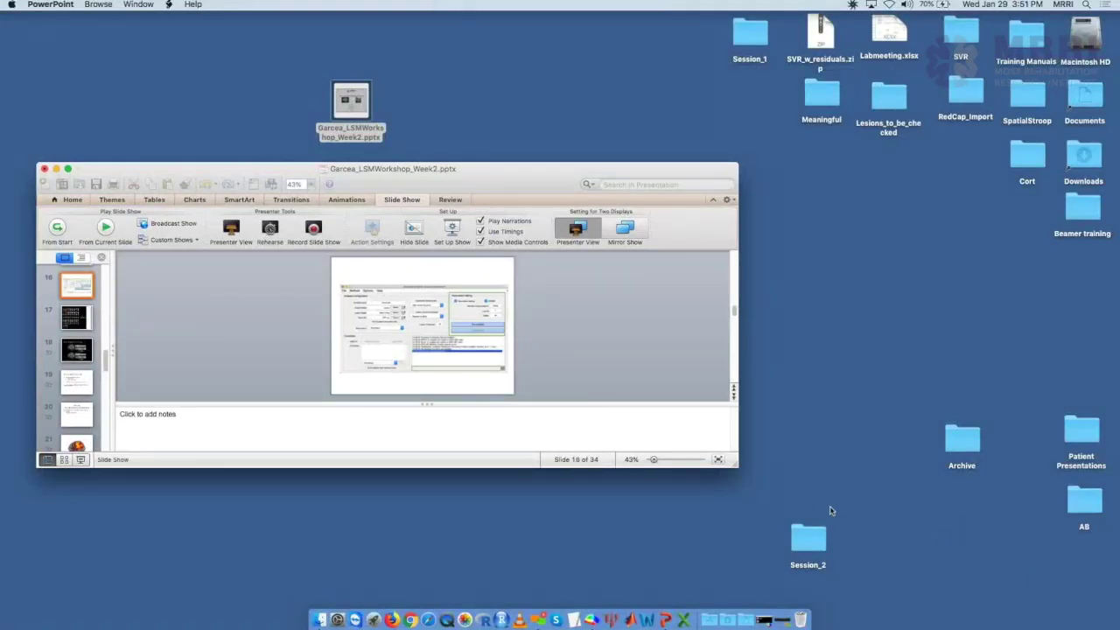
click(55, 167)
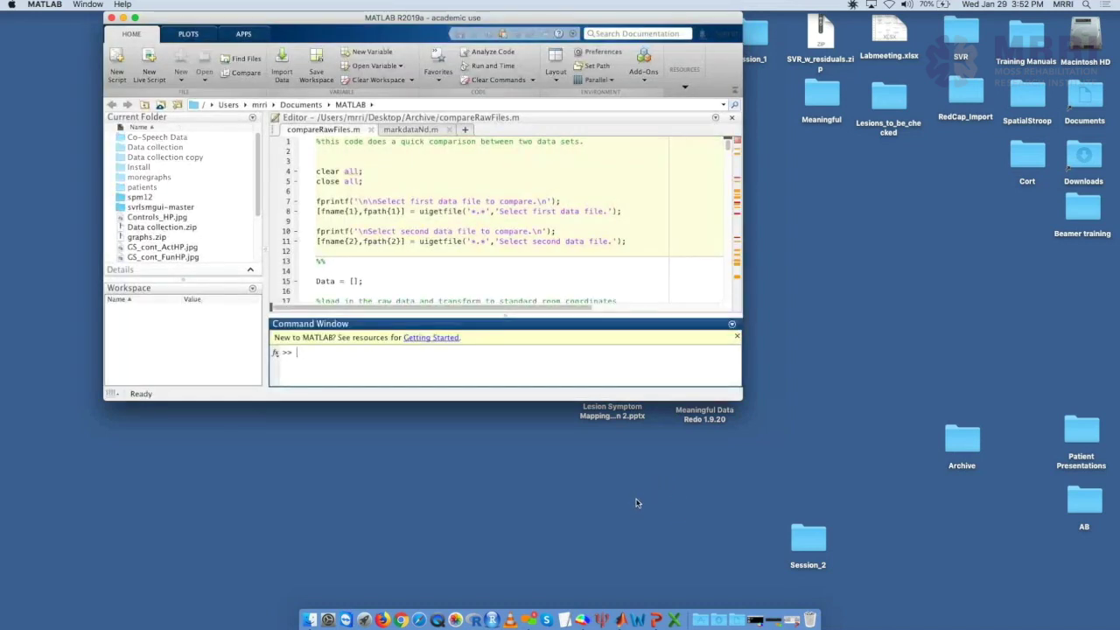
text(svrlsm)
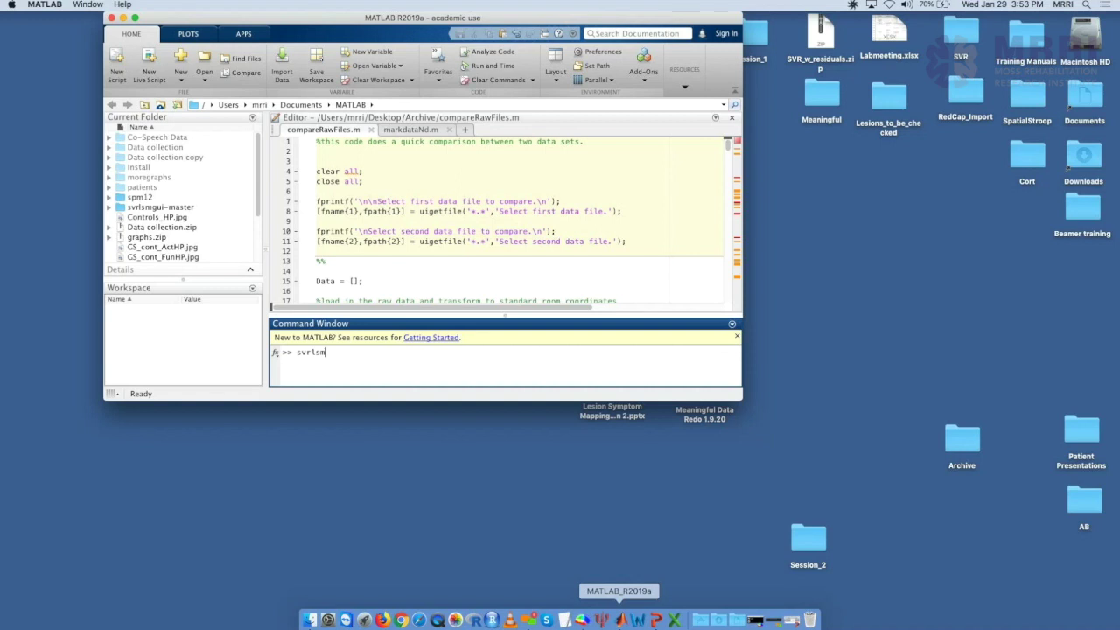
text(g)
key(Tab)
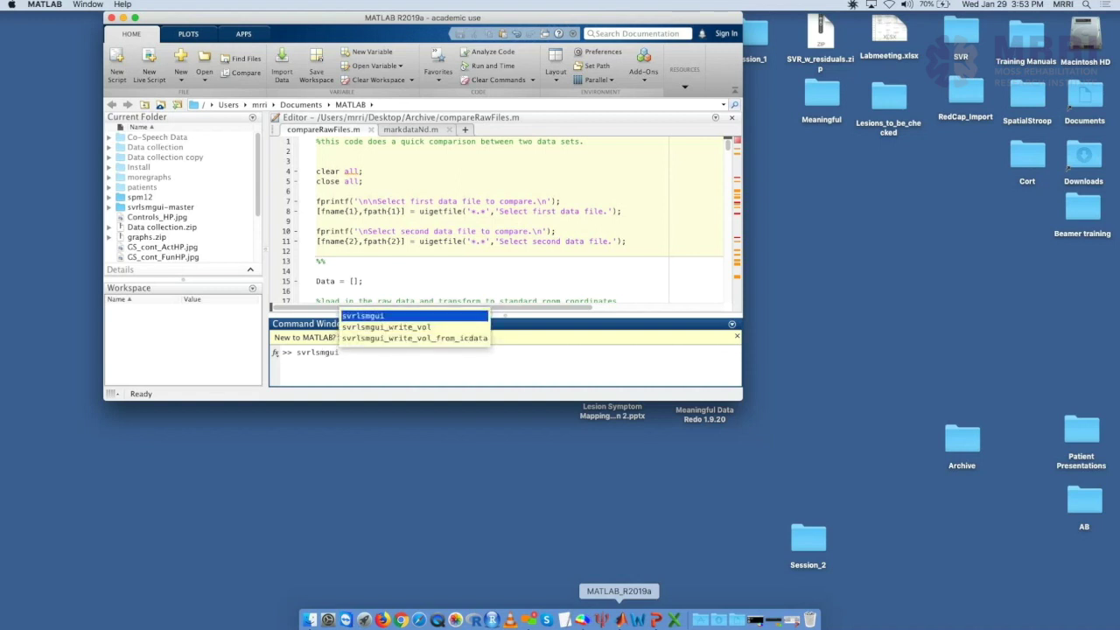
key(Return)
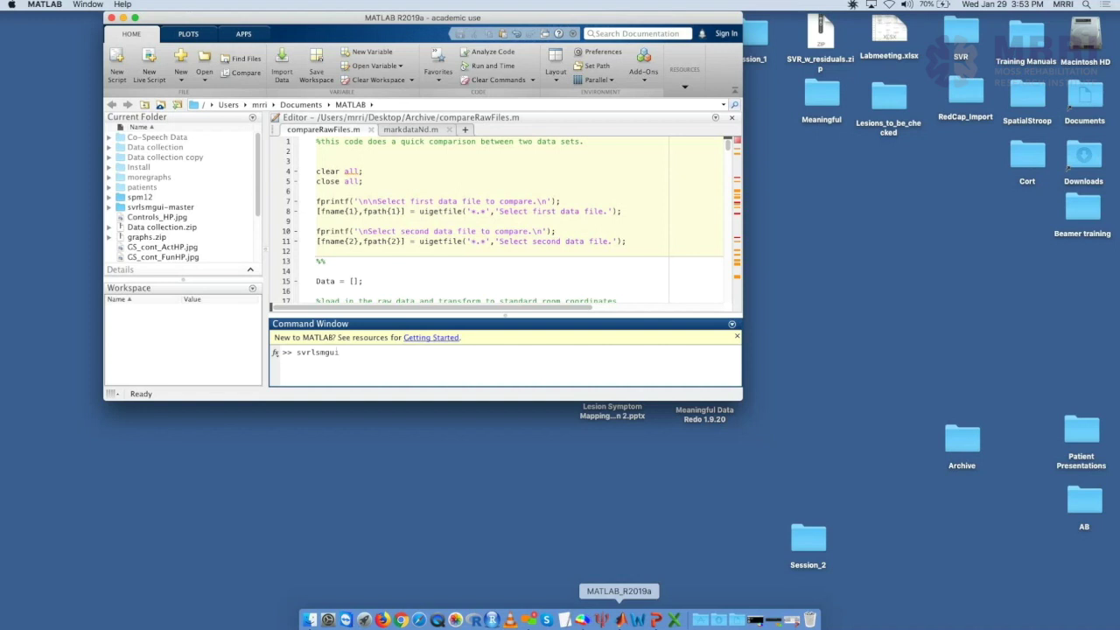
key(Return)
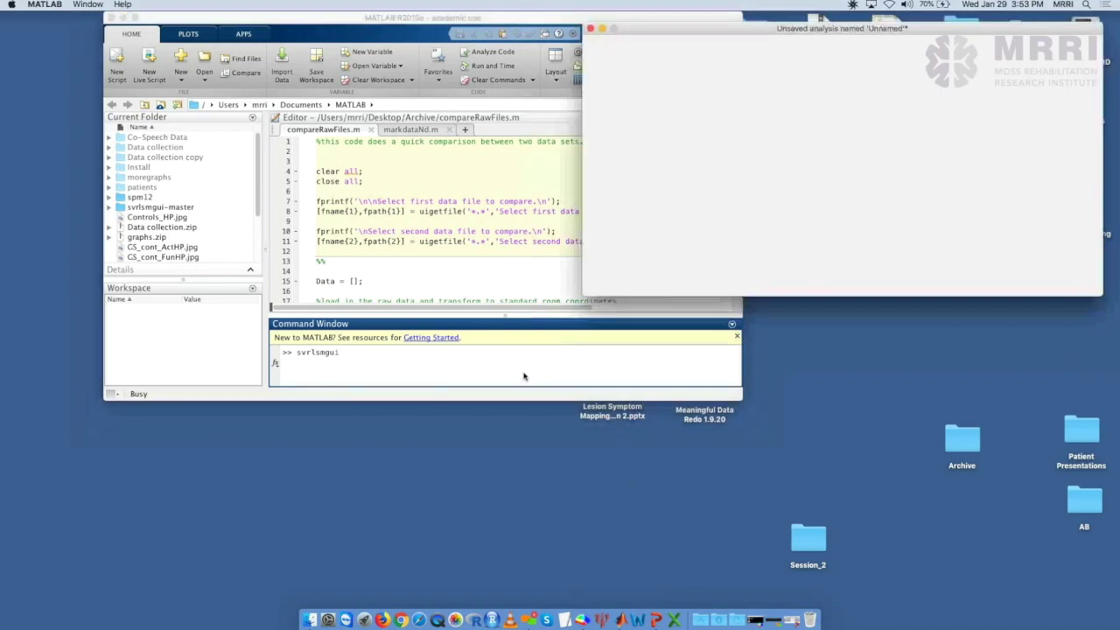
Examine the folder selection, score name, hypothesis directionality and lesion volume correction choices in the analysis configuration.
drag(809, 31, 576, 106)
click(521, 168)
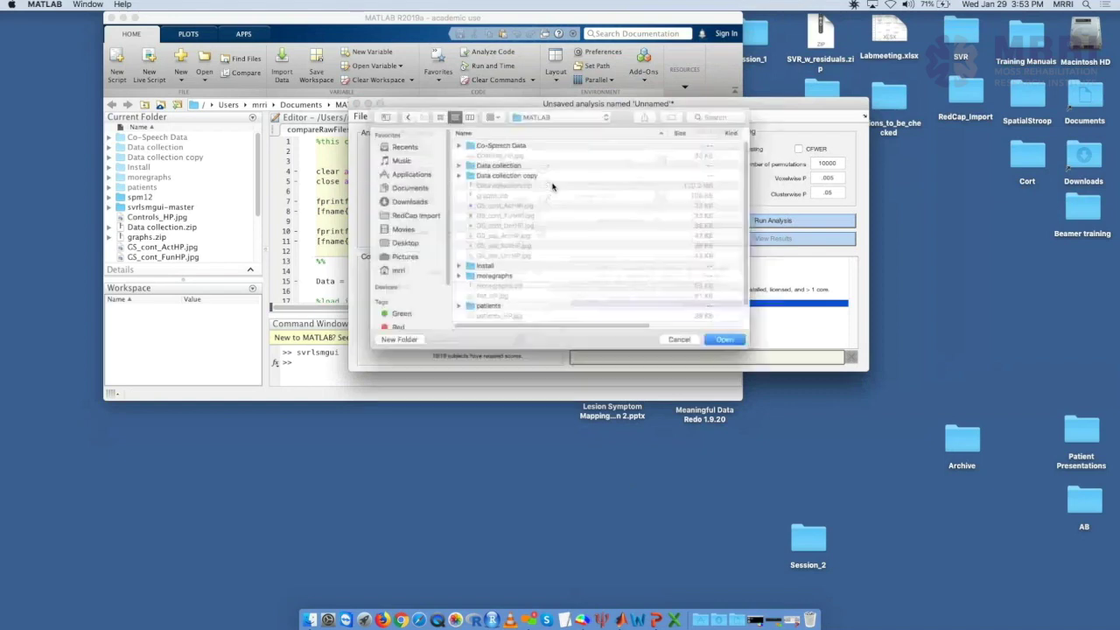
click(692, 352)
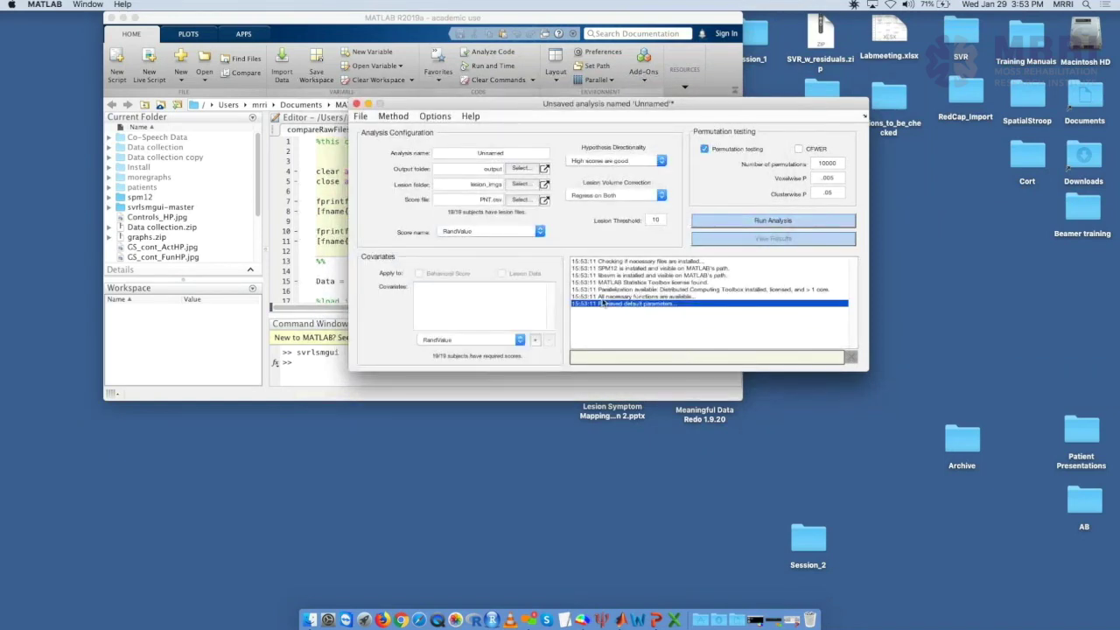
click(500, 232)
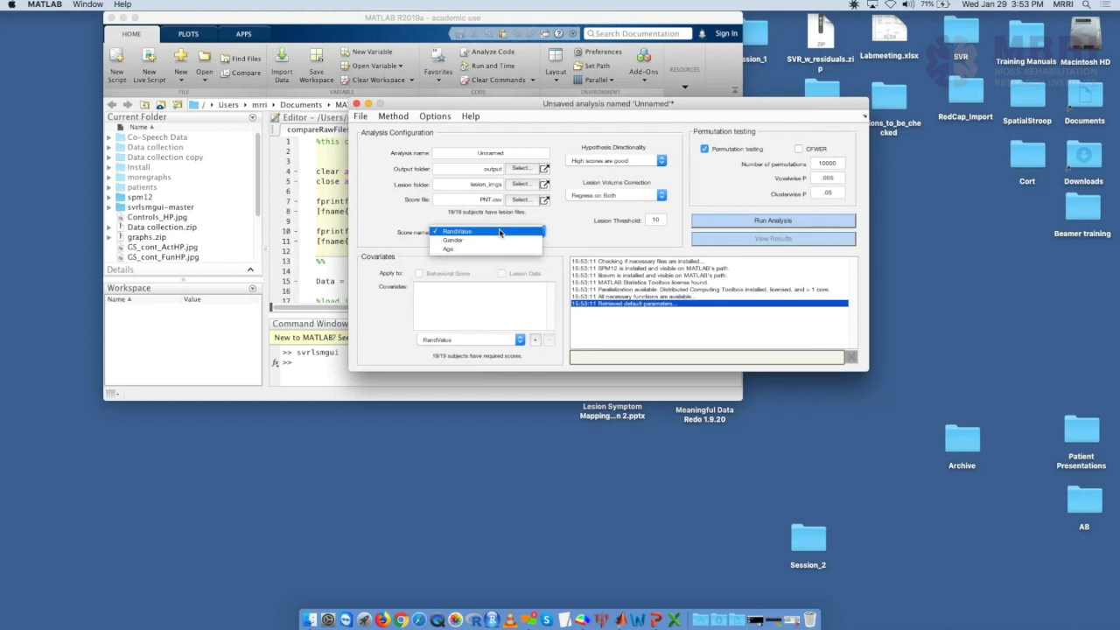
click(501, 231)
click(596, 162)
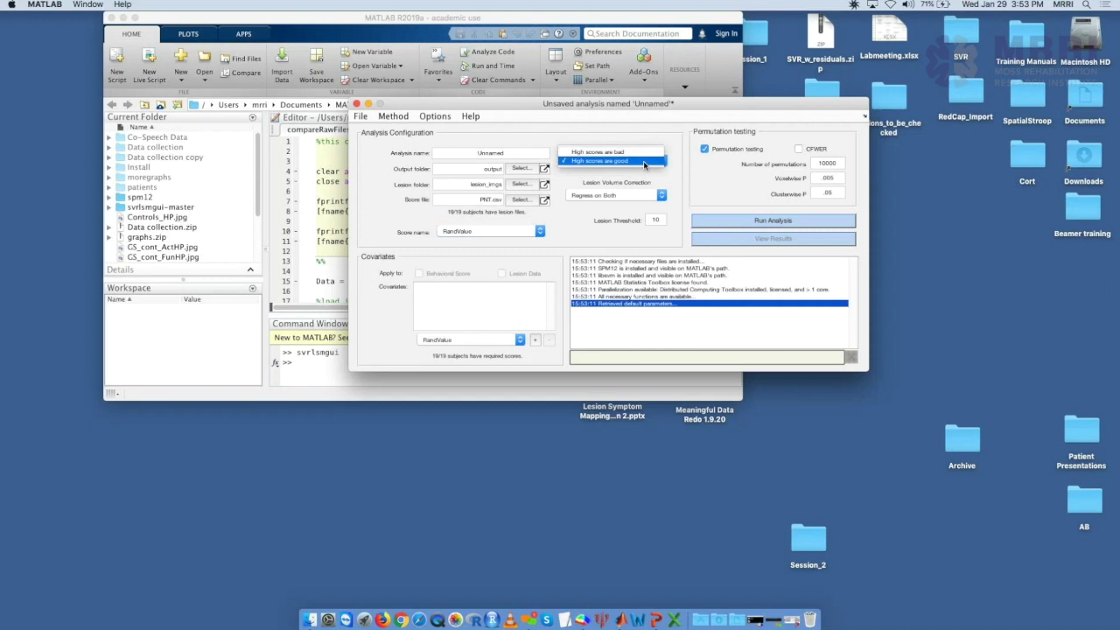
click(643, 165)
click(641, 196)
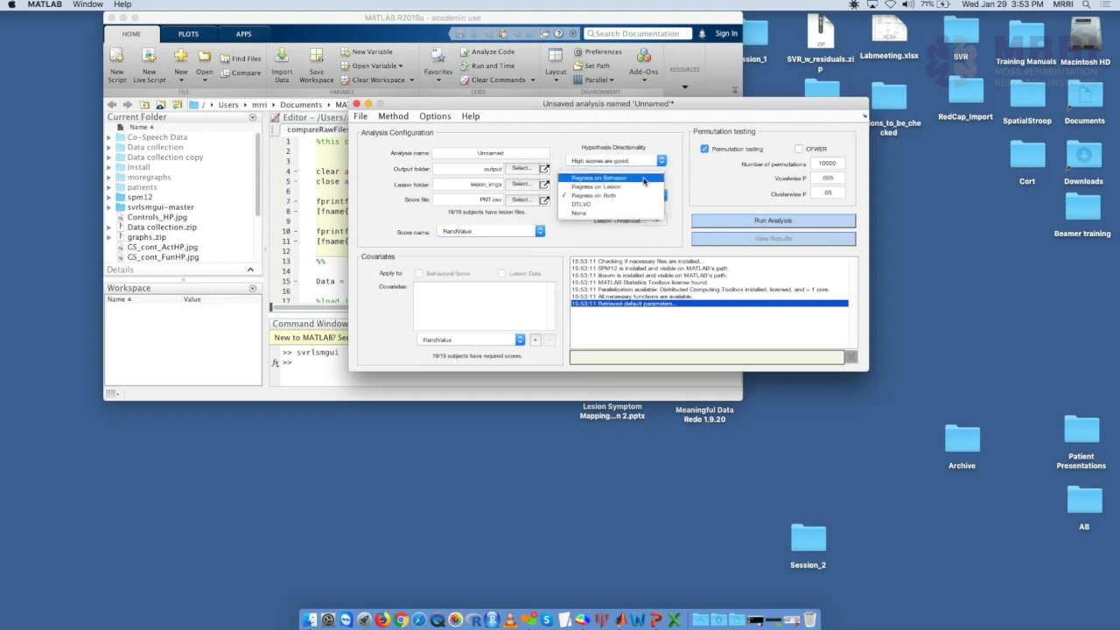
click(703, 212)
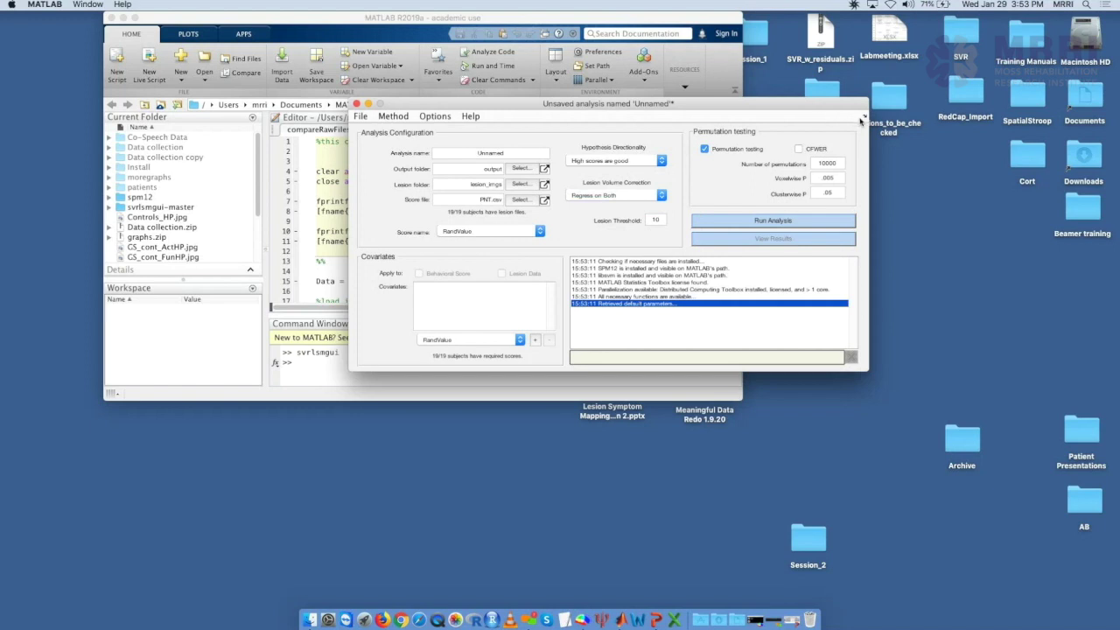
Reposition the unsaved analysis window and dock it into the MATLAB desktop.
drag(867, 102, 870, 100)
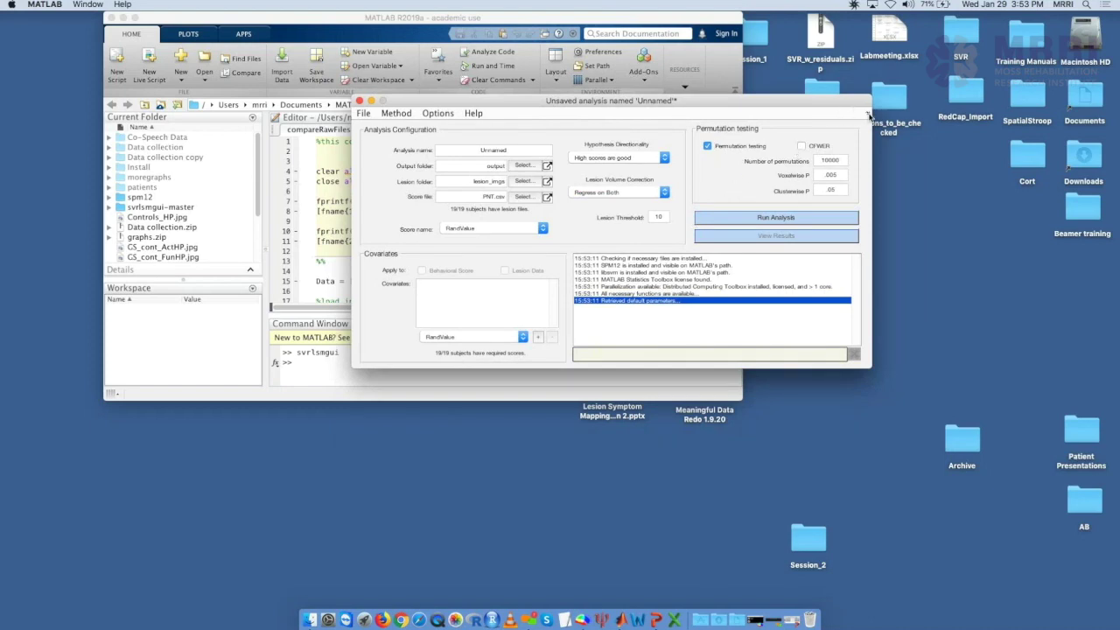
drag(867, 113, 829, 138)
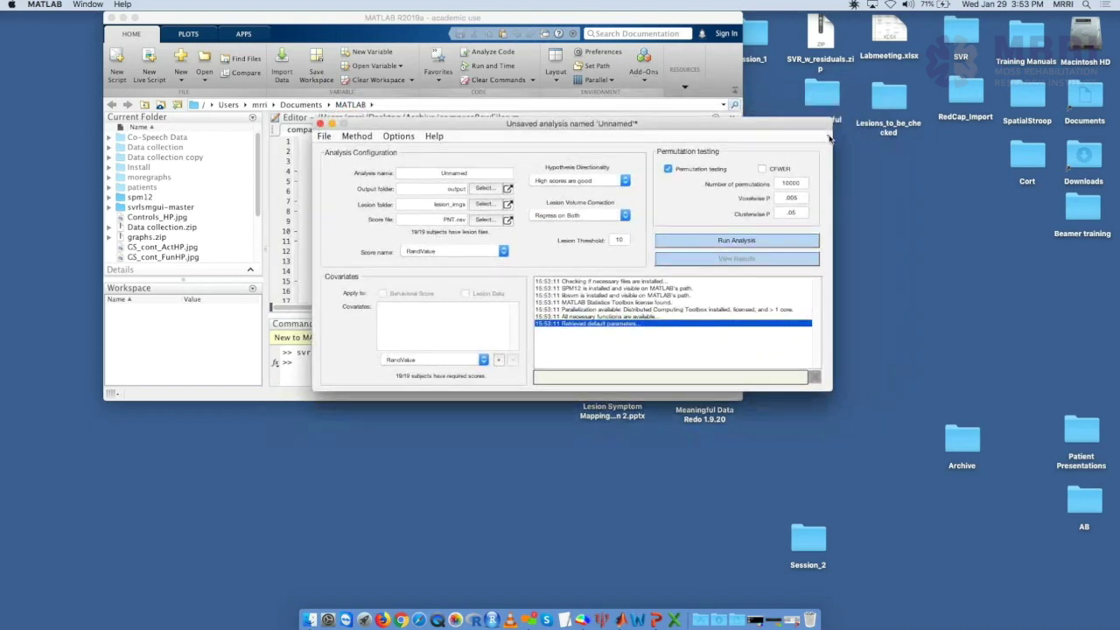
drag(829, 137, 833, 133)
click(833, 133)
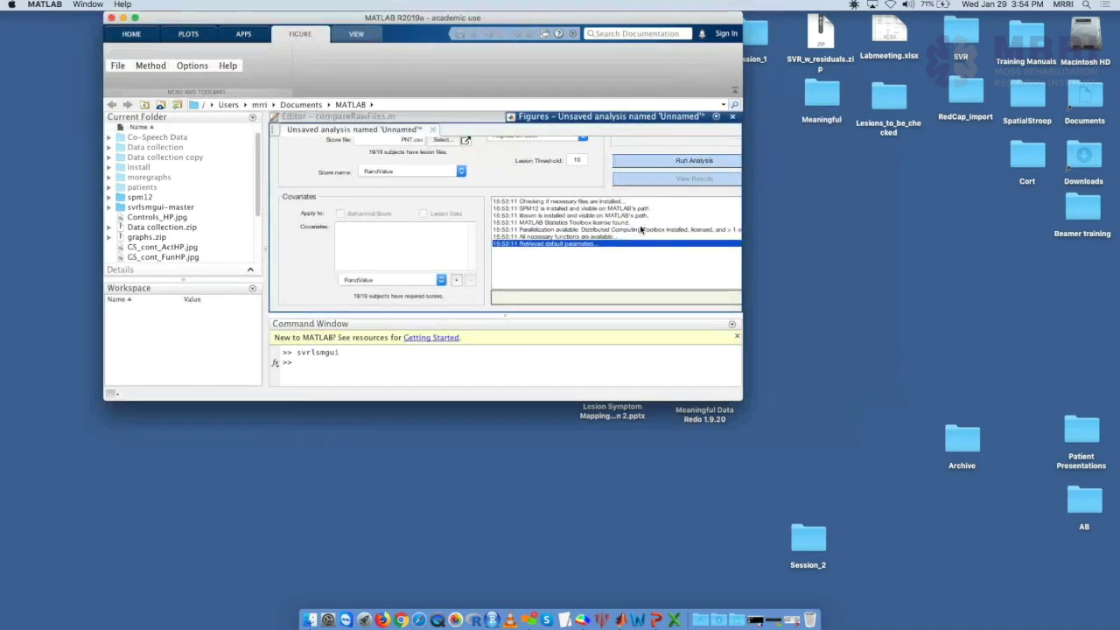
Close the docked analysis, discarding its unsaved changes, and rerun svrlsmgui in the Command Window.
click(731, 121)
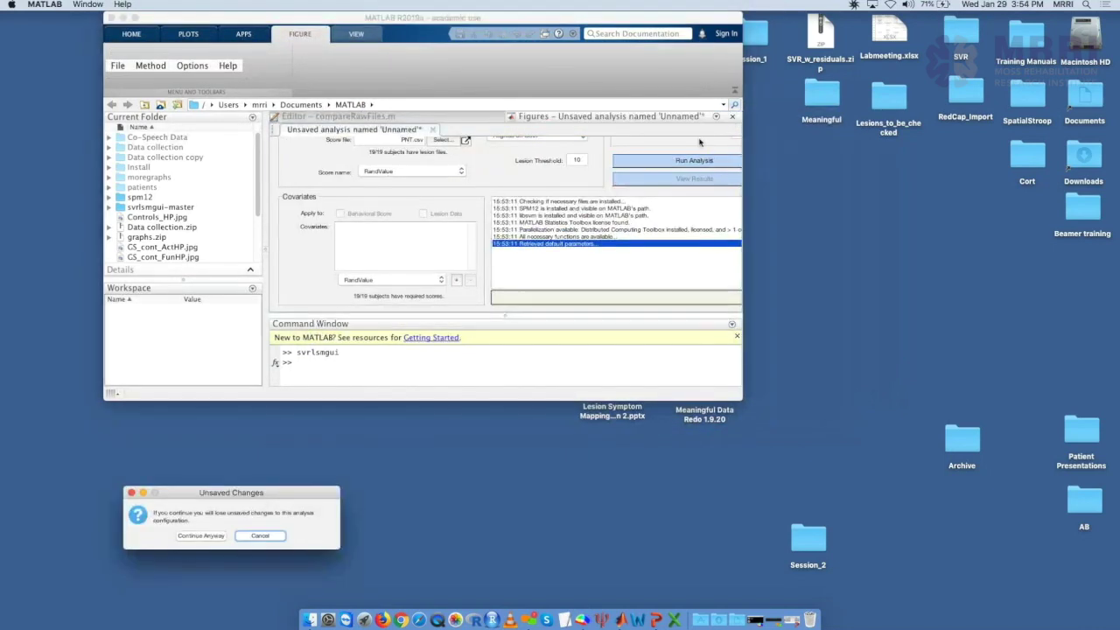
click(212, 534)
click(348, 355)
key(Up)
key(Return)
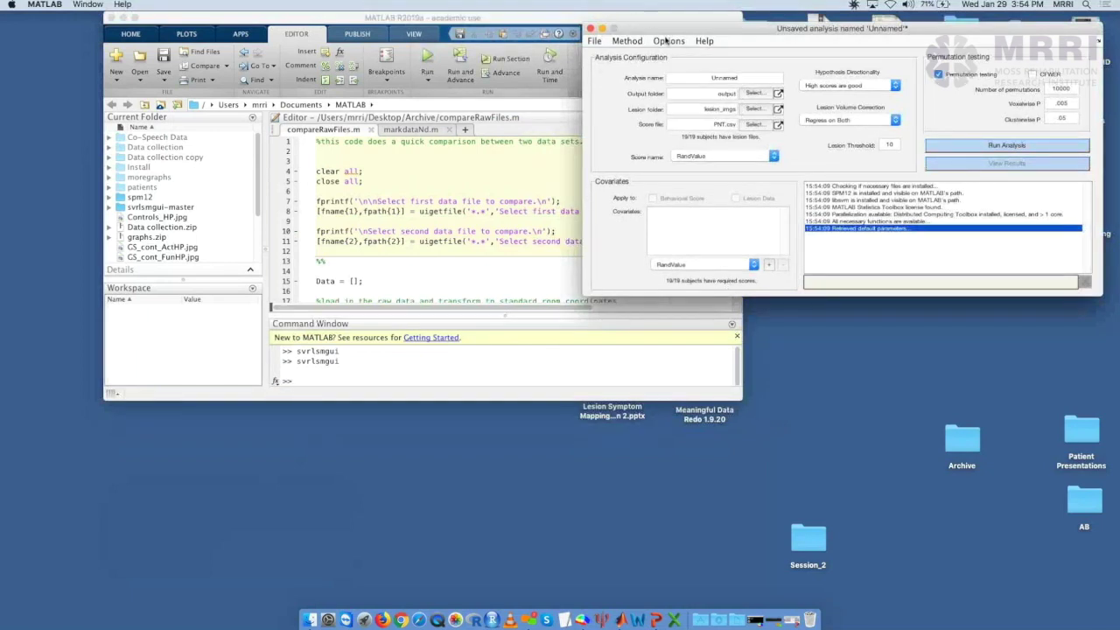
drag(702, 34, 481, 88)
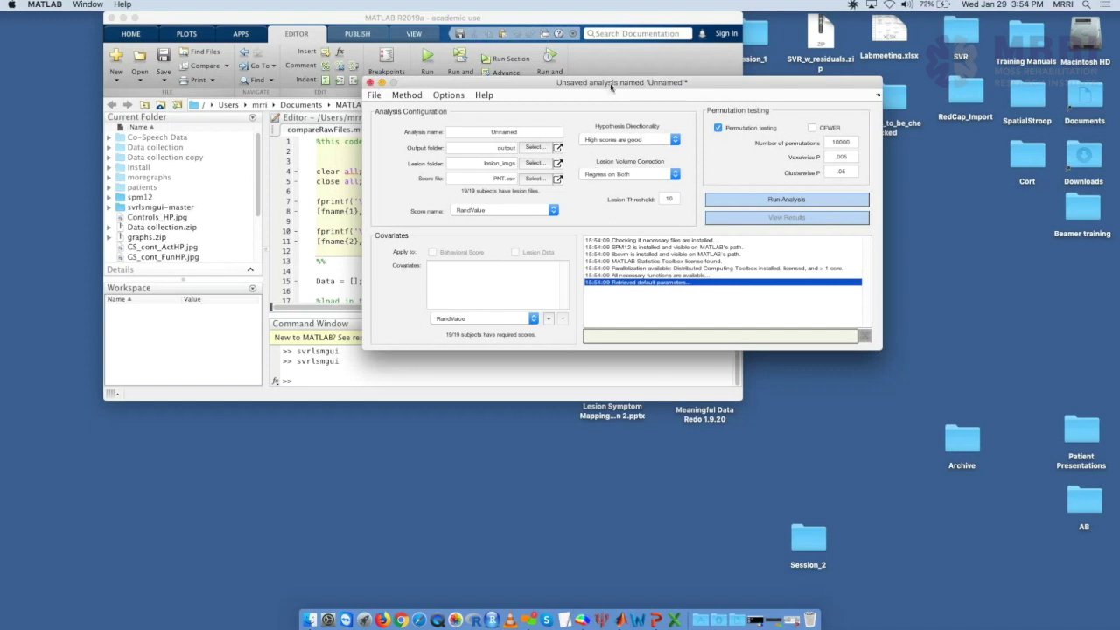
drag(611, 85, 612, 84)
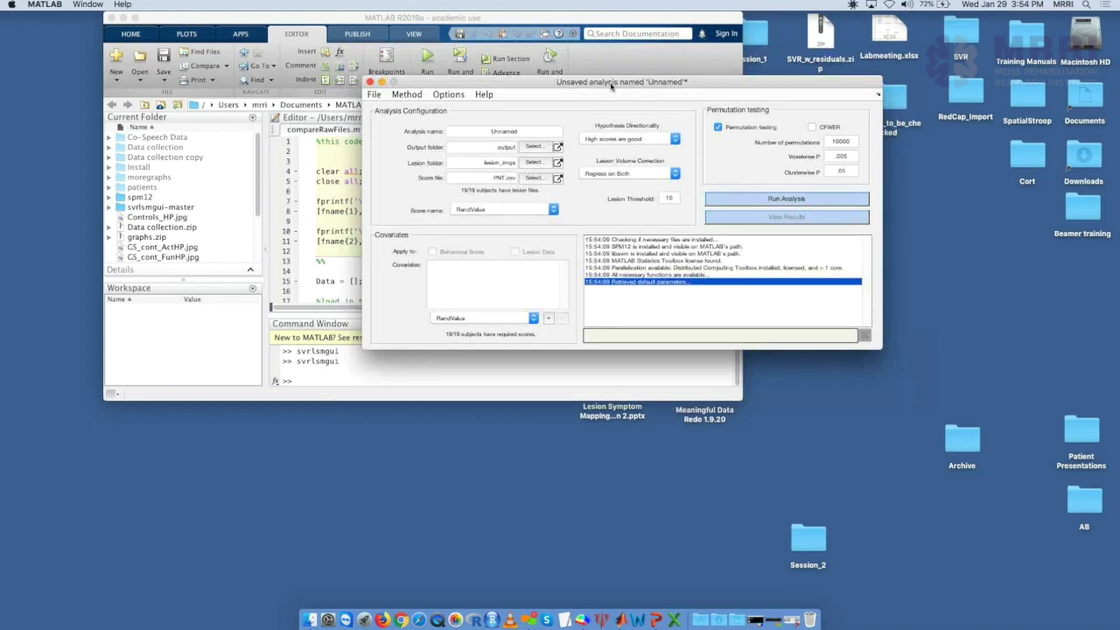
click(102, 5)
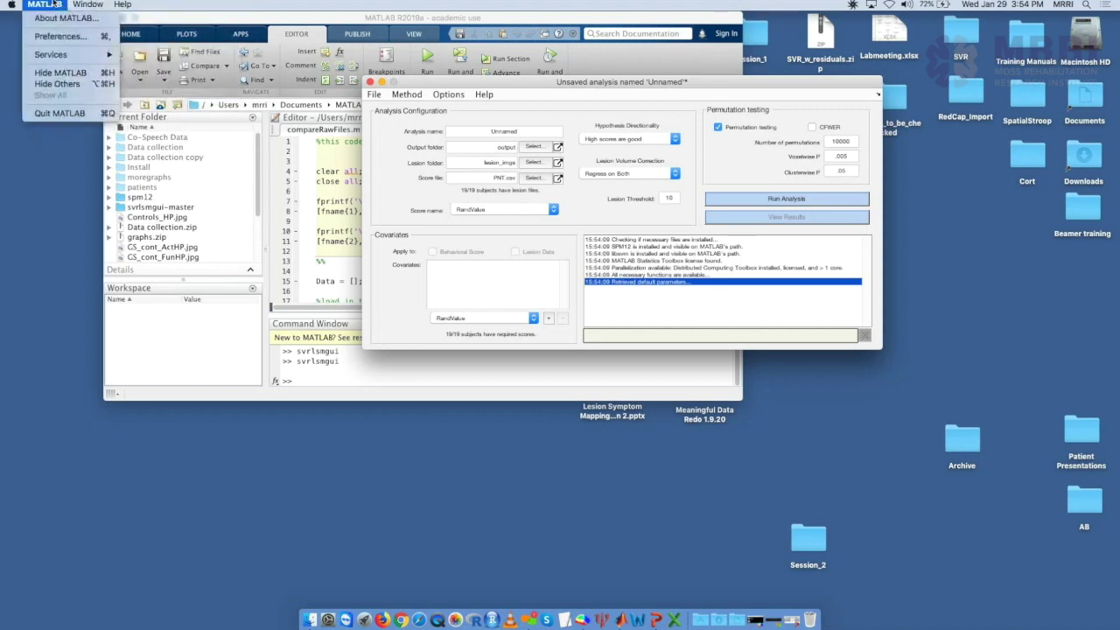
mouse_move(115, 7)
click(339, 13)
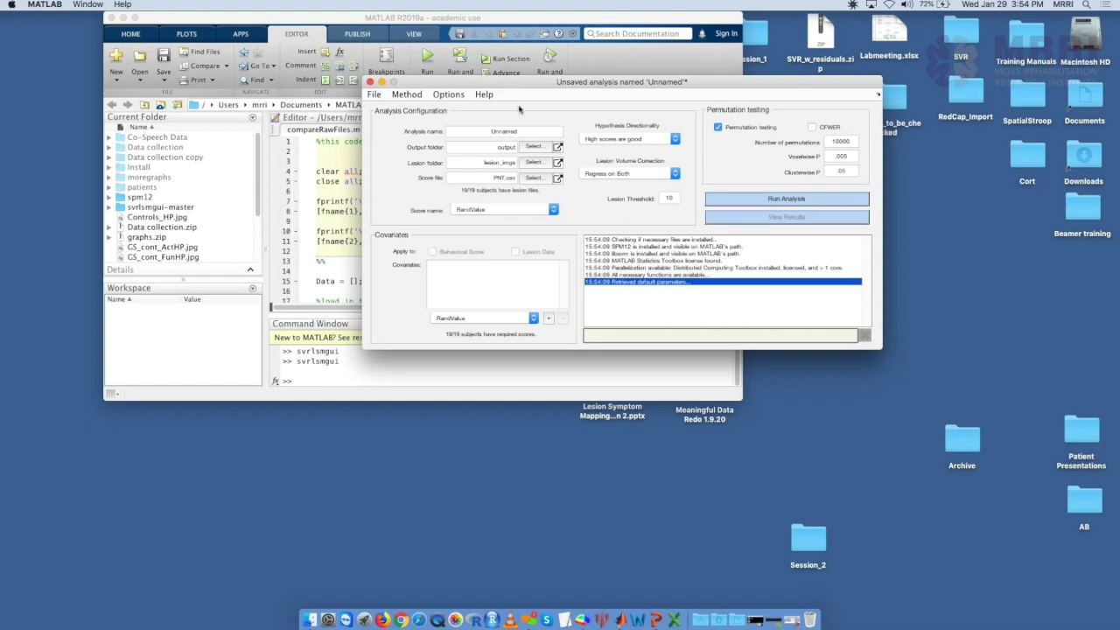
drag(583, 83, 537, 111)
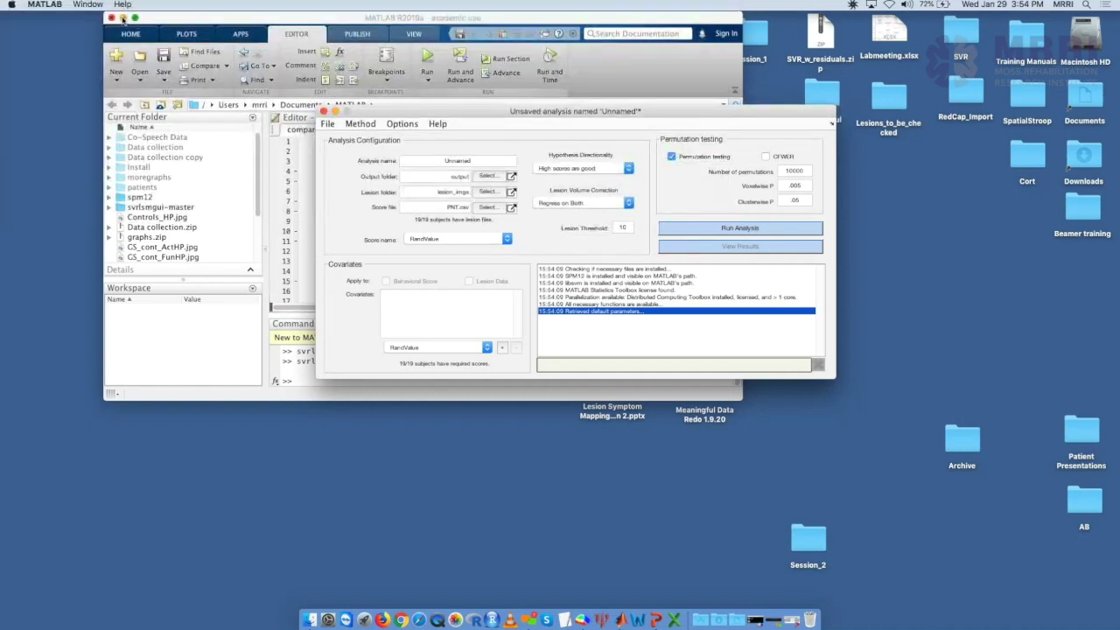
Try MATLAB in full screen, restore it to a normal window, and reposition it and the analysis window.
click(135, 18)
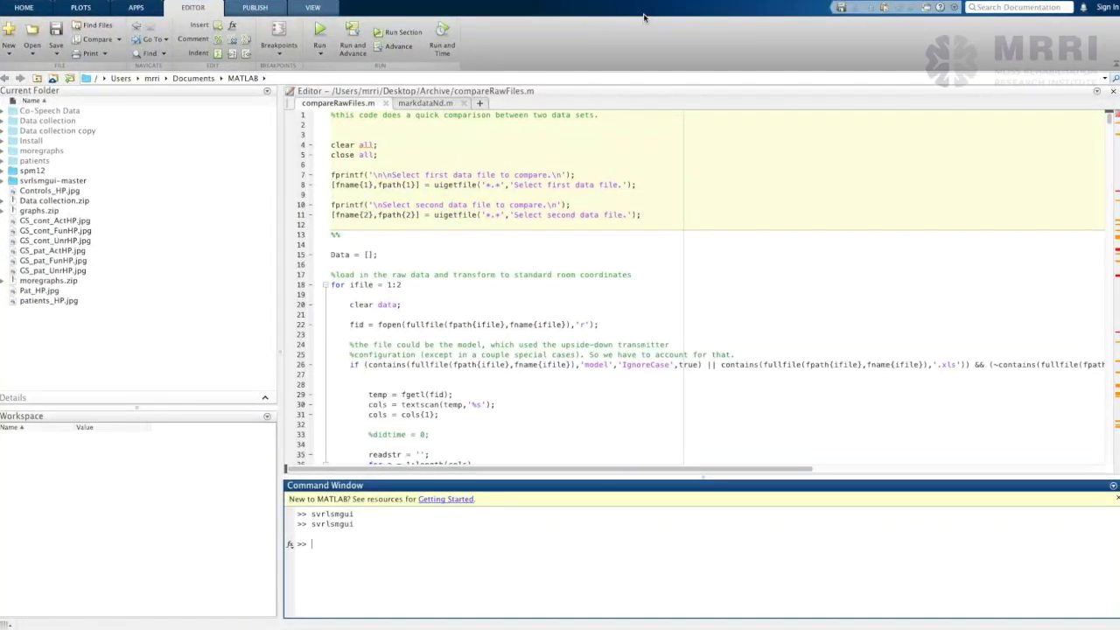
key(super+Tab)
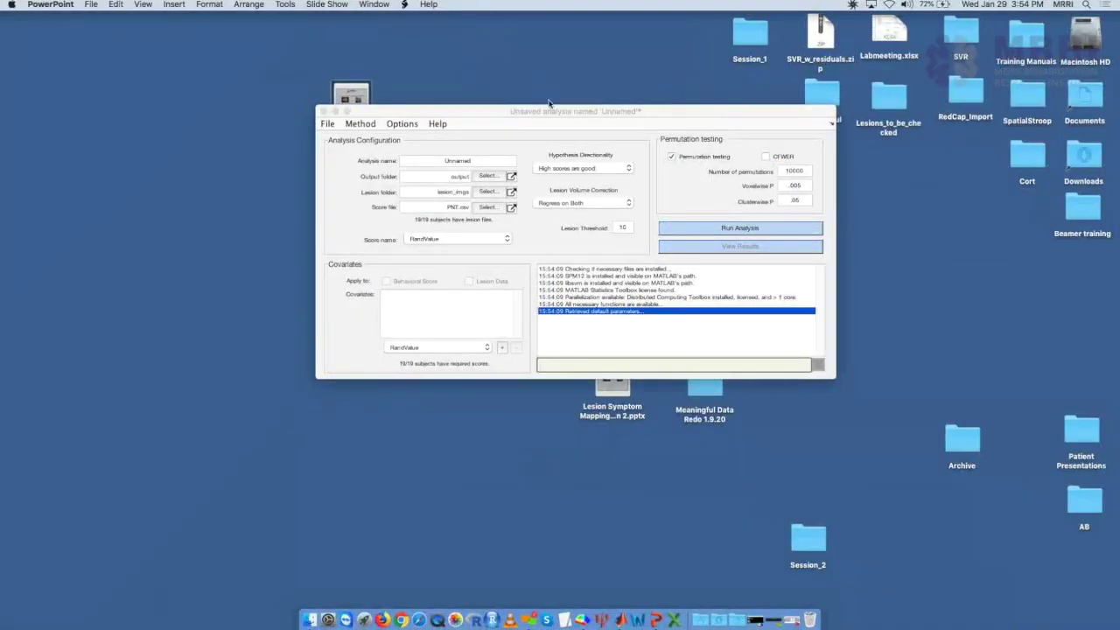
click(536, 102)
drag(536, 102, 430, 95)
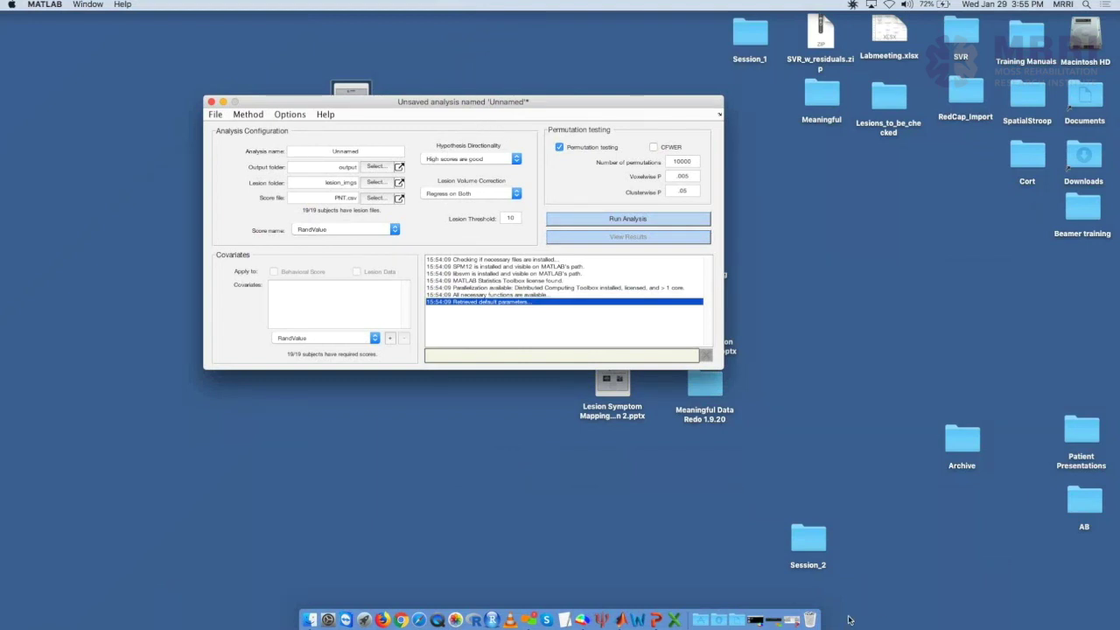
click(621, 619)
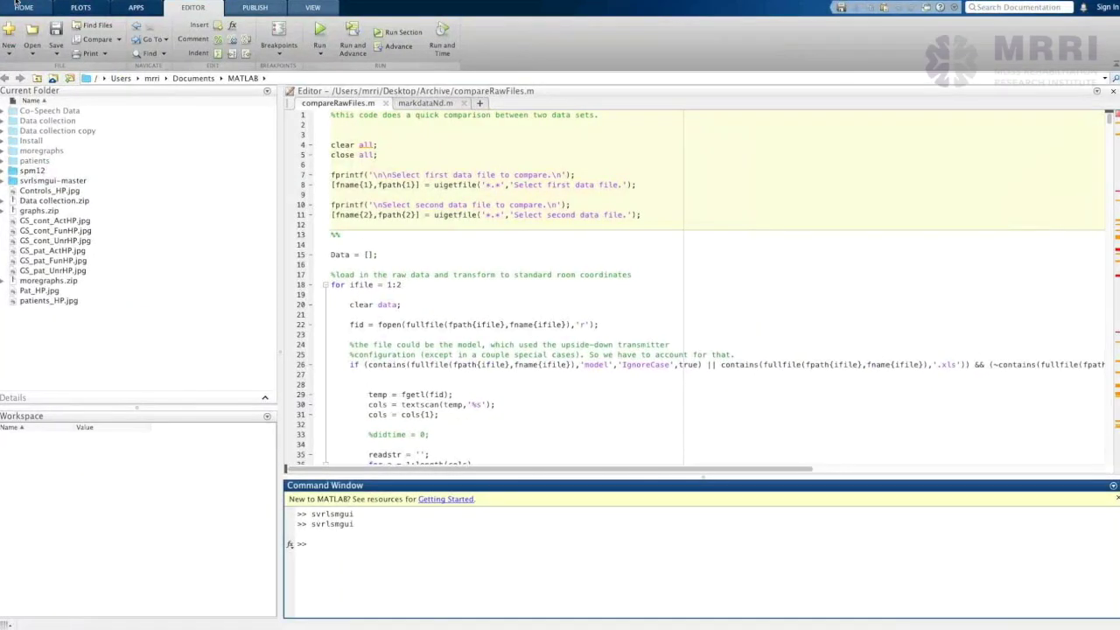
mouse_move(18, 3)
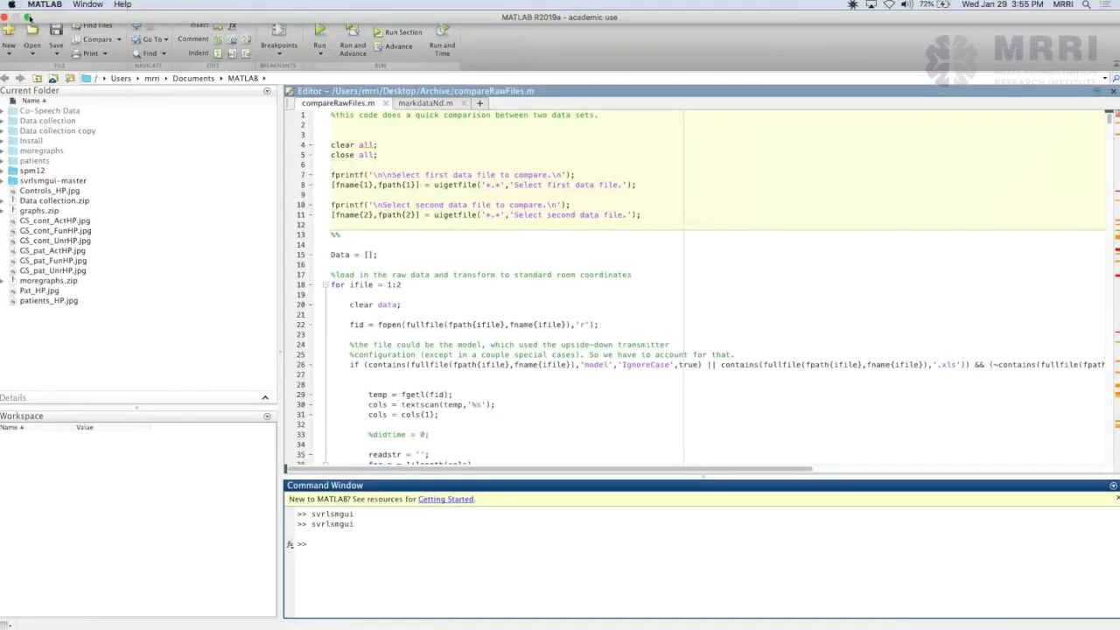
click(27, 16)
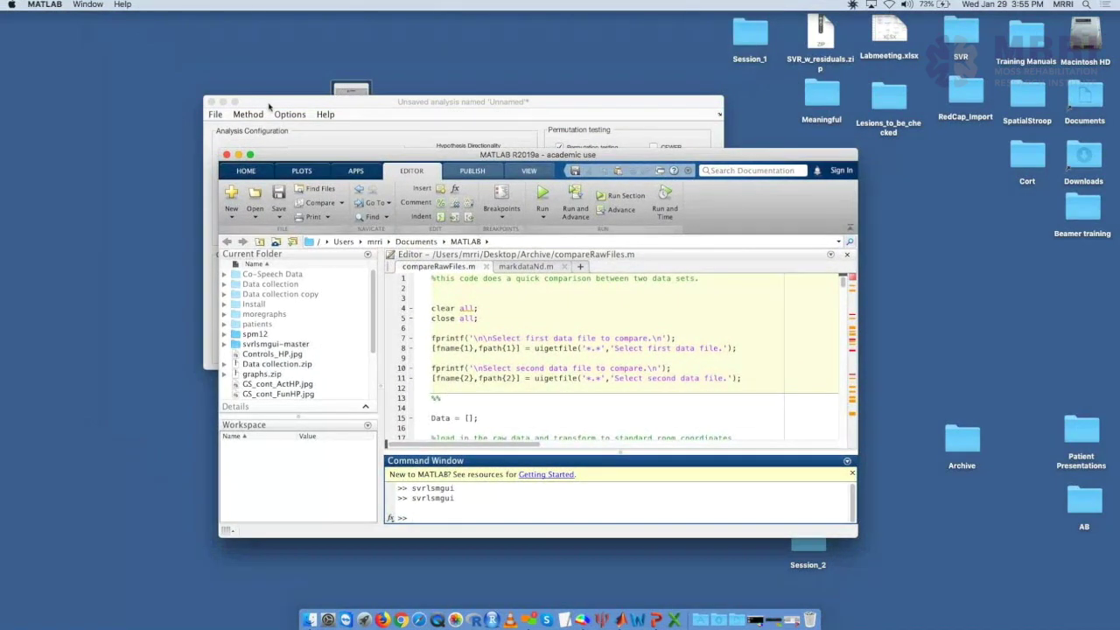
drag(313, 155, 272, 92)
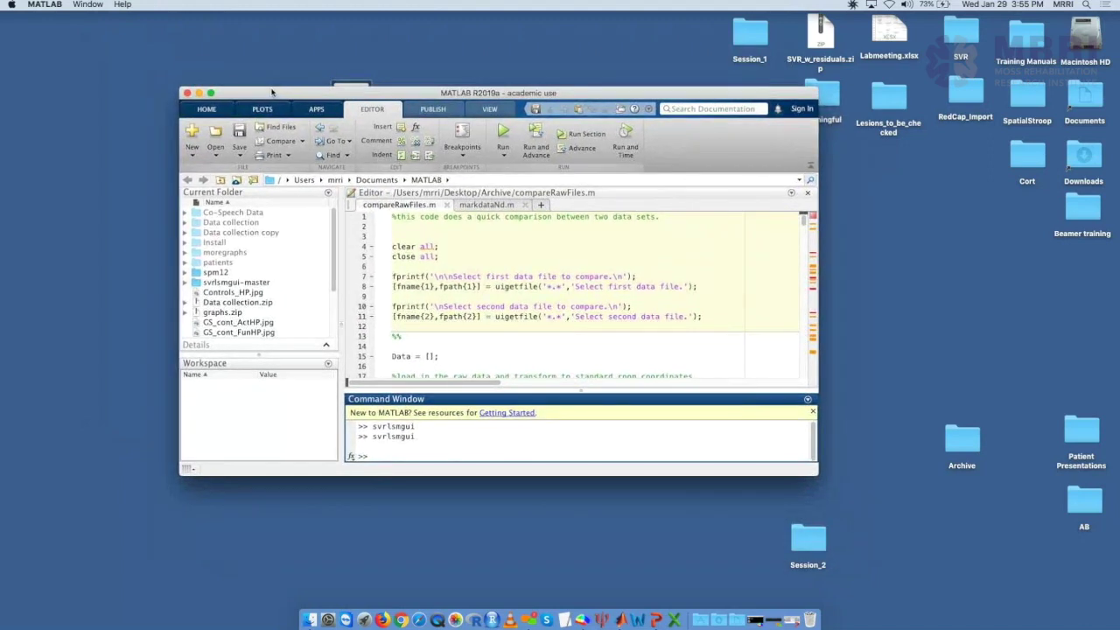
Set the desktop code font size to 18 in the MATLAB preferences and apply it.
click(44, 4)
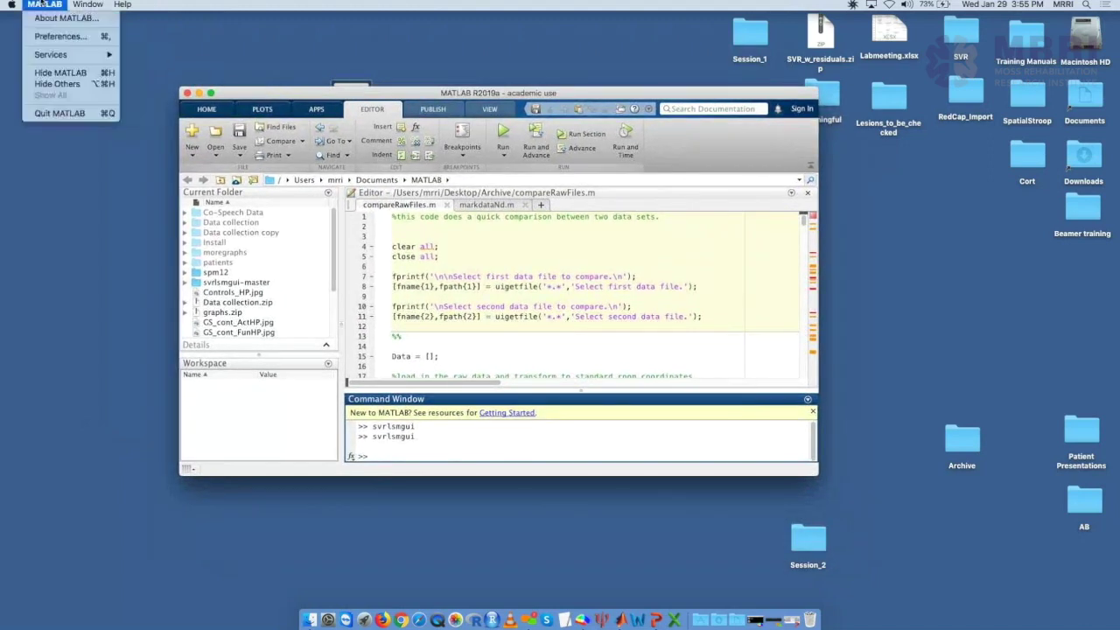
click(169, 78)
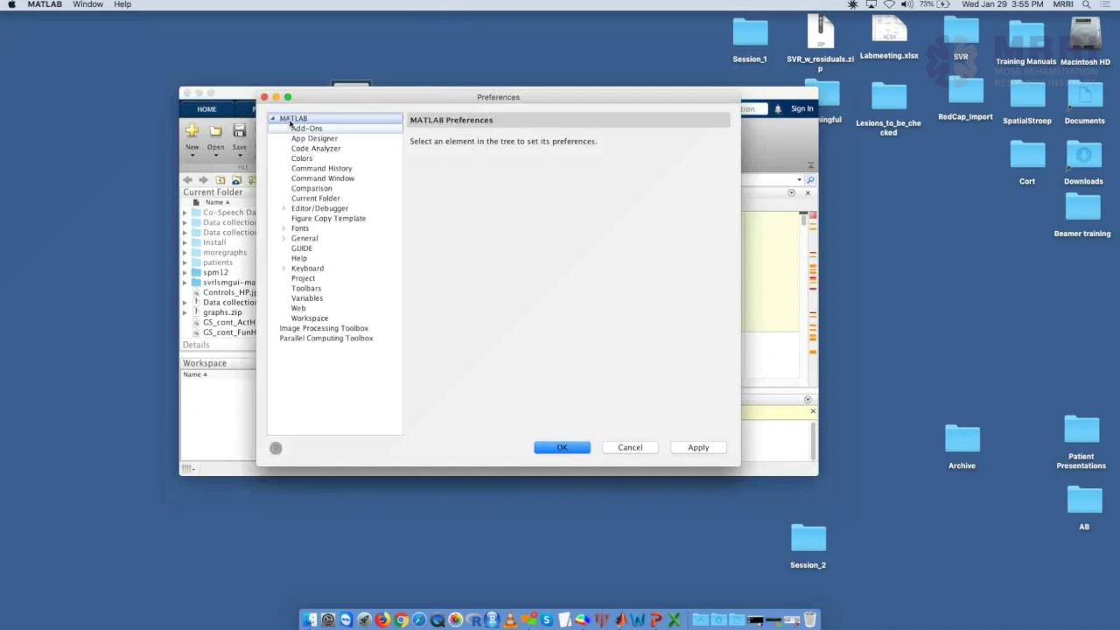
click(320, 228)
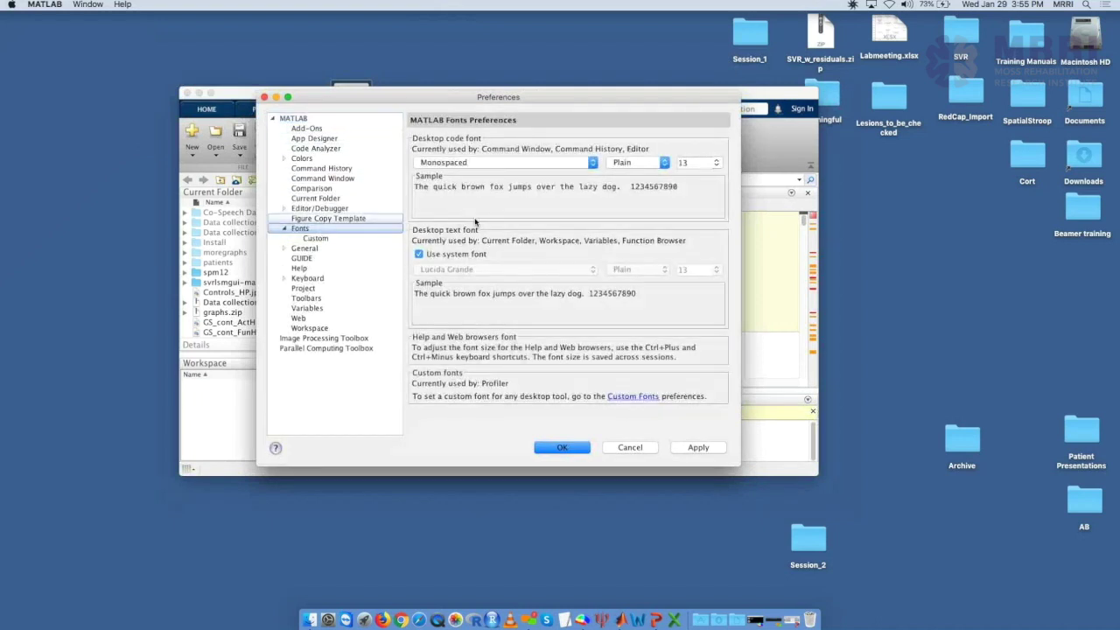
click(715, 162)
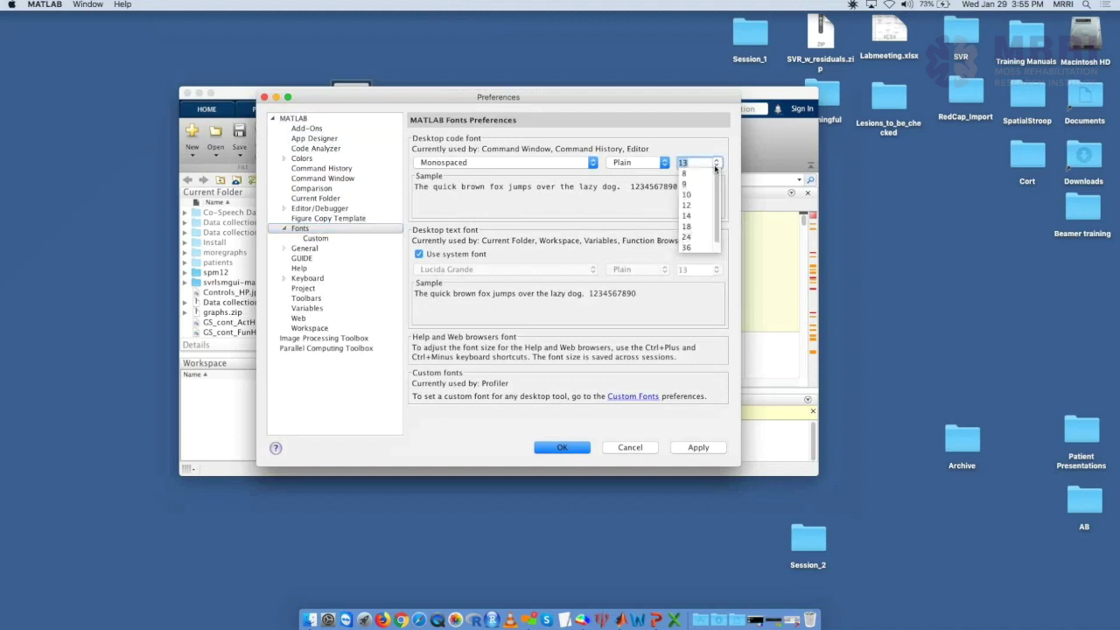
click(703, 229)
click(712, 447)
key(Return)
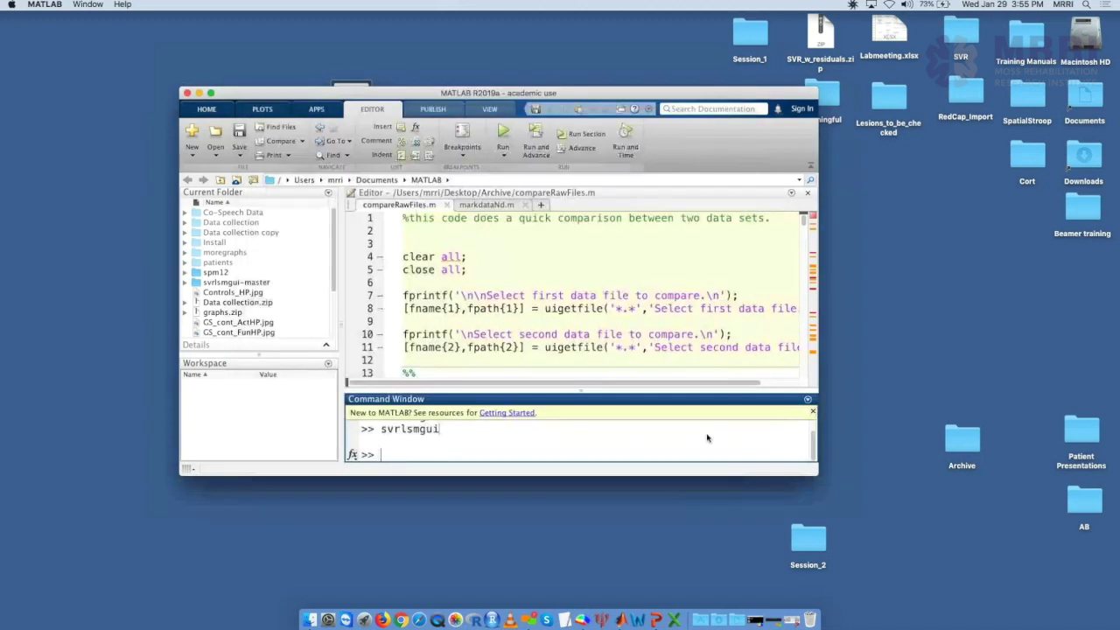
Rerun svrlsmgui in the Command Window to bring up the analysis window.
key(Up)
key(Return)
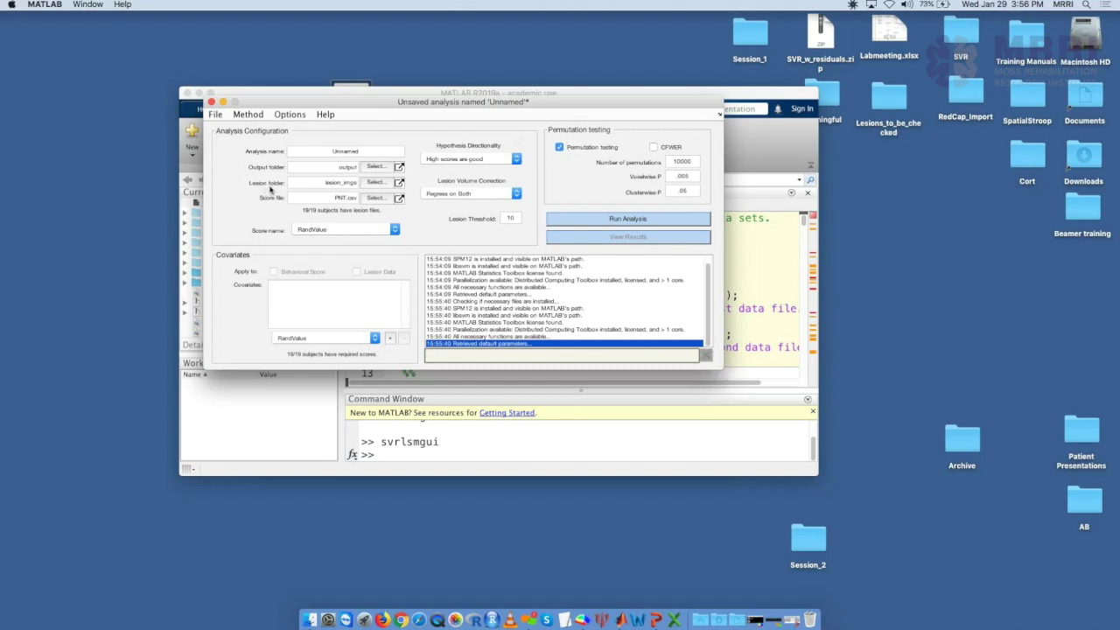
Switch to System Preferences and enable keyboard shortcuts for zooming in the Accessibility Zoom settings, keeping the Full screen zoom style.
click(327, 619)
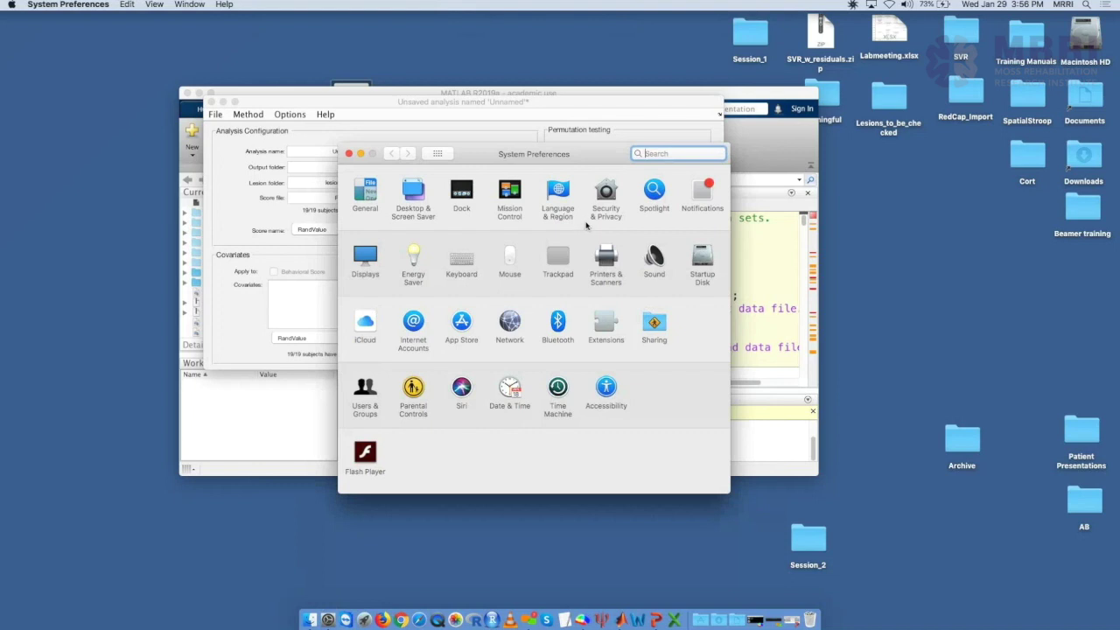
click(610, 397)
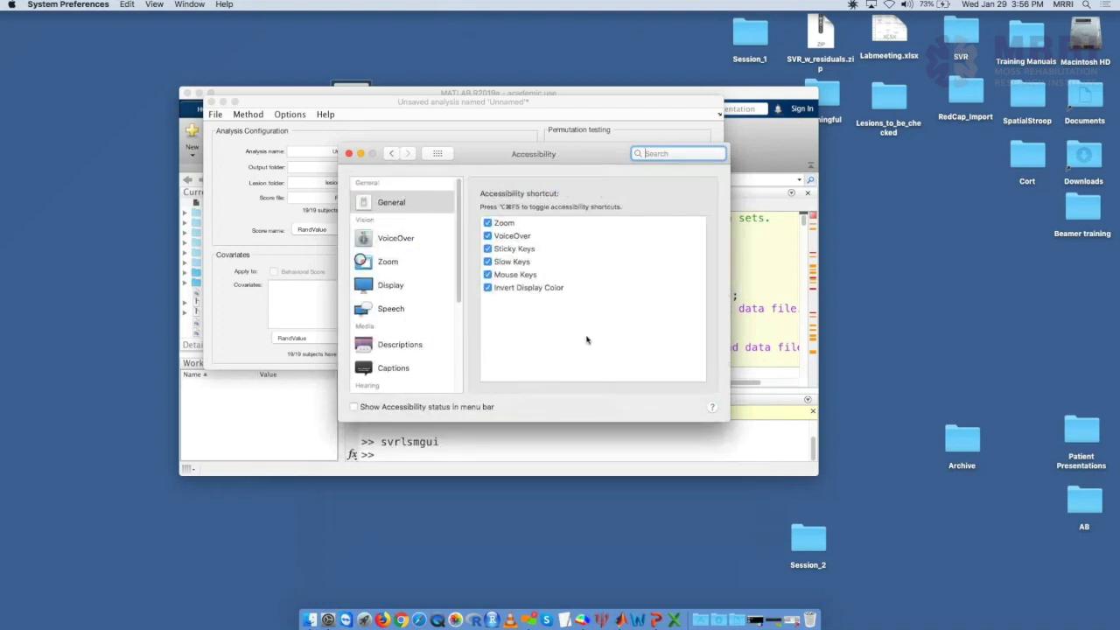
click(396, 285)
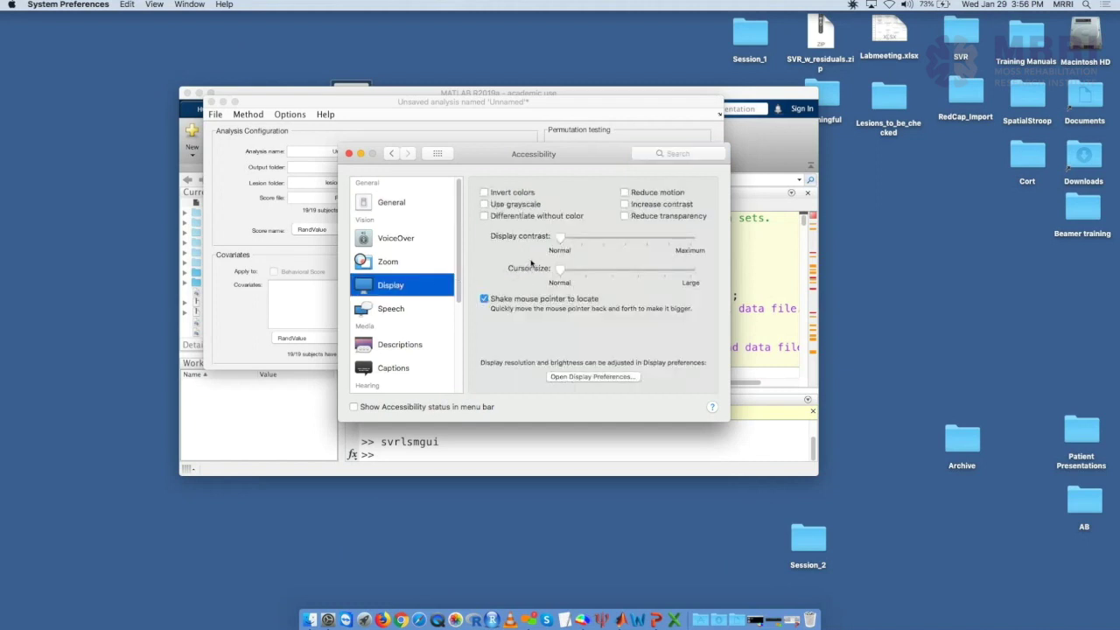
click(407, 265)
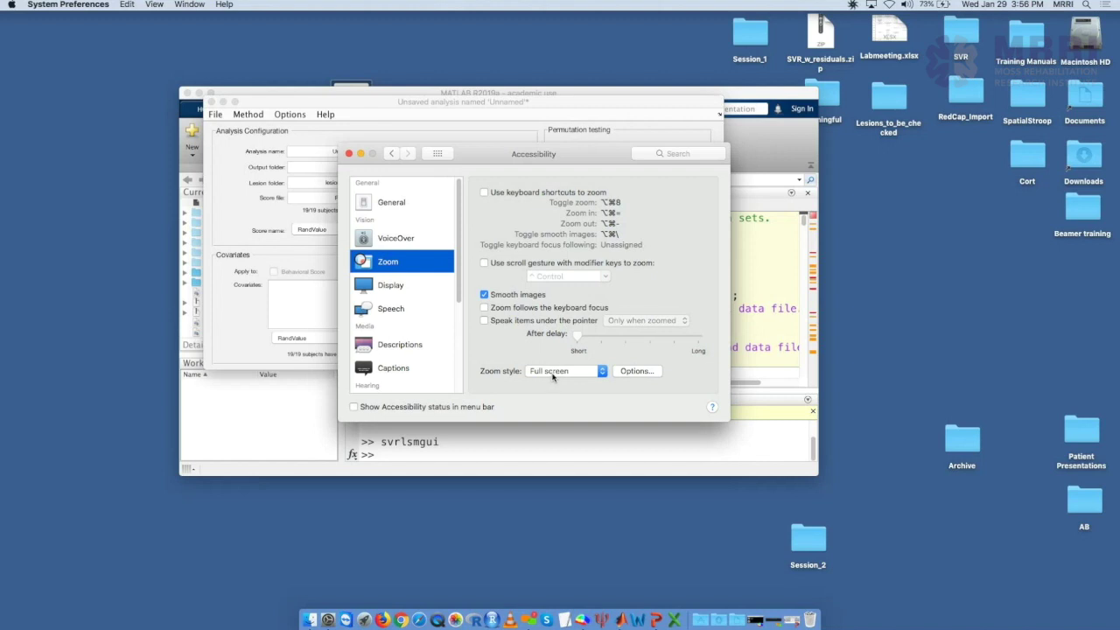
click(553, 372)
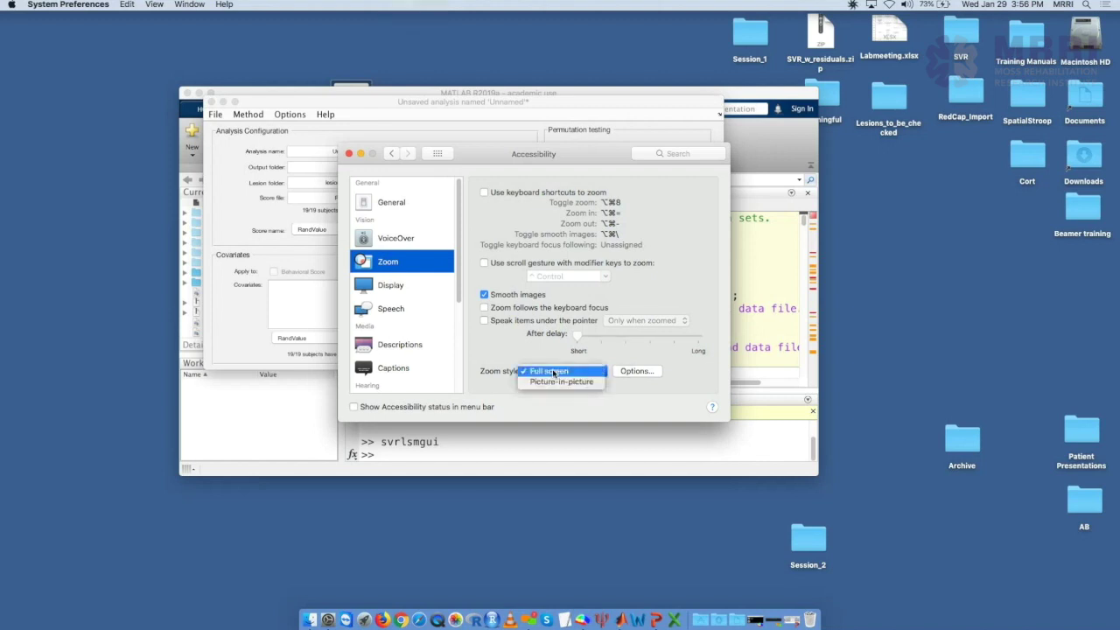
click(553, 372)
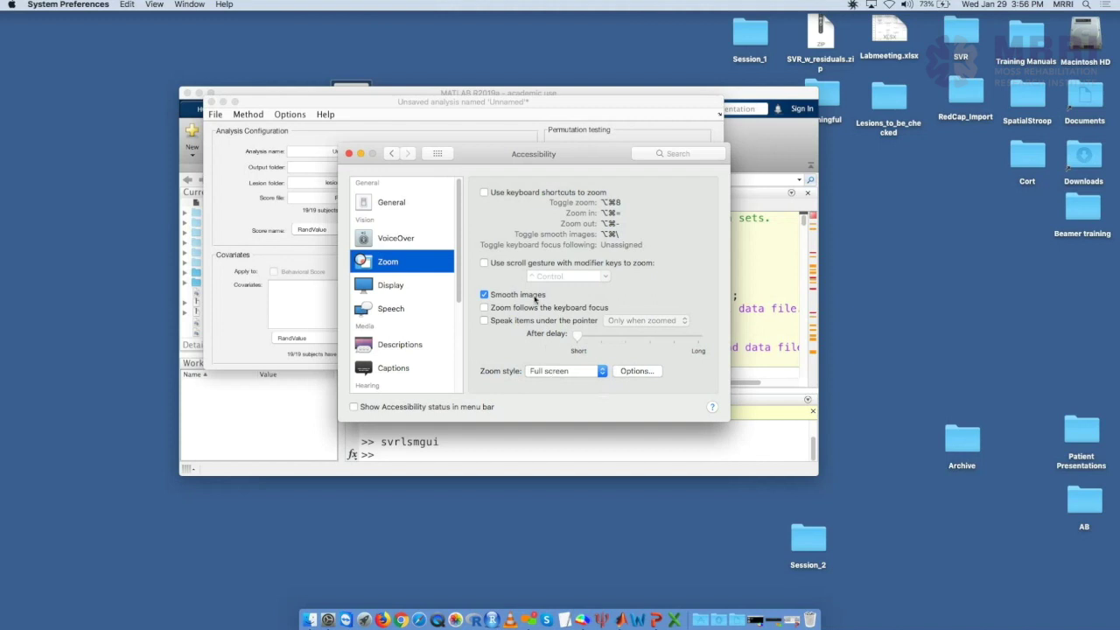
click(485, 193)
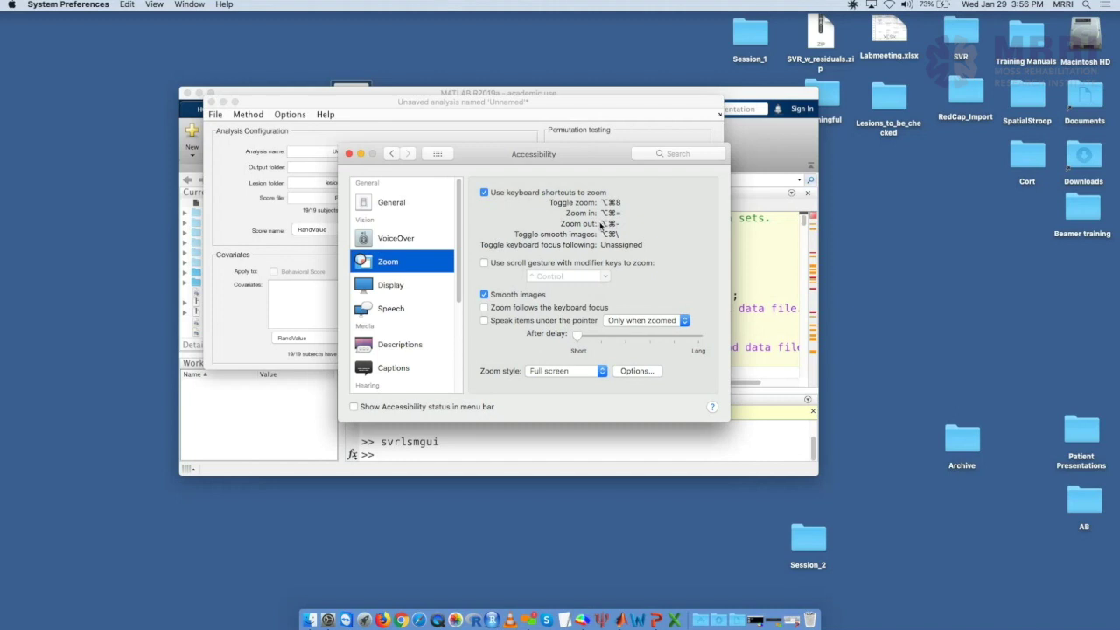
Enable the scroll gesture with the Control modifier key for zooming, and return to the analysis window.
click(440, 102)
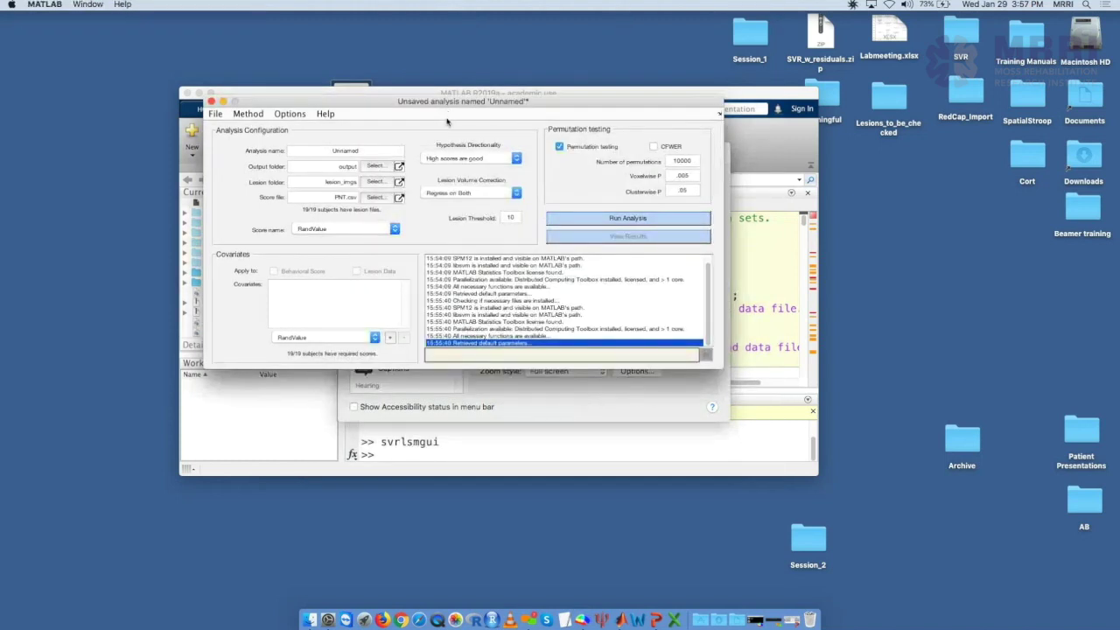
click(598, 395)
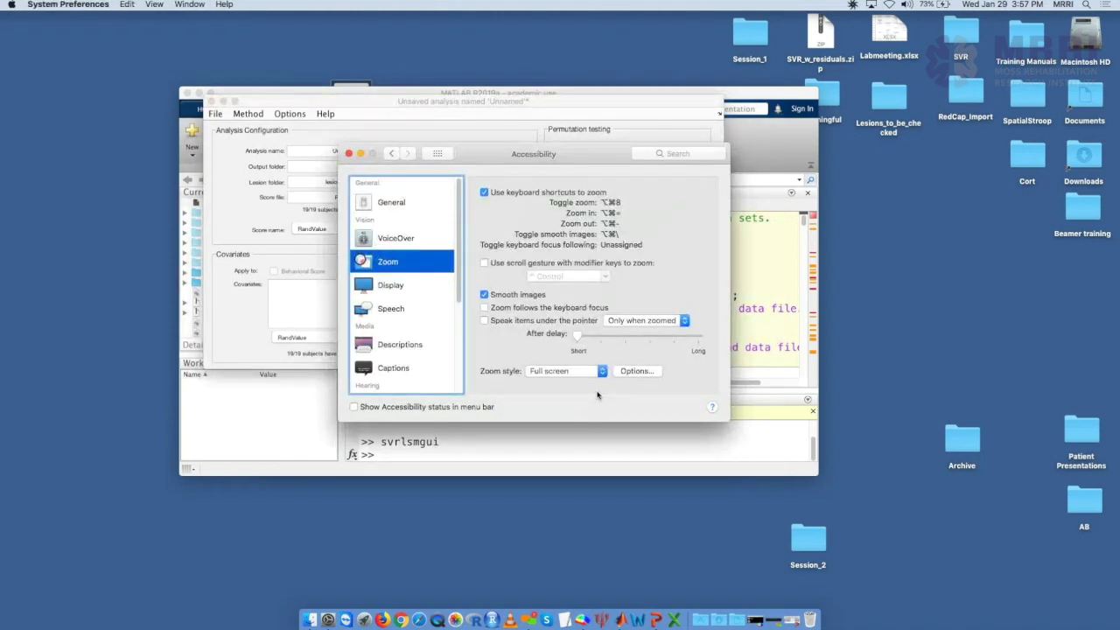
click(231, 224)
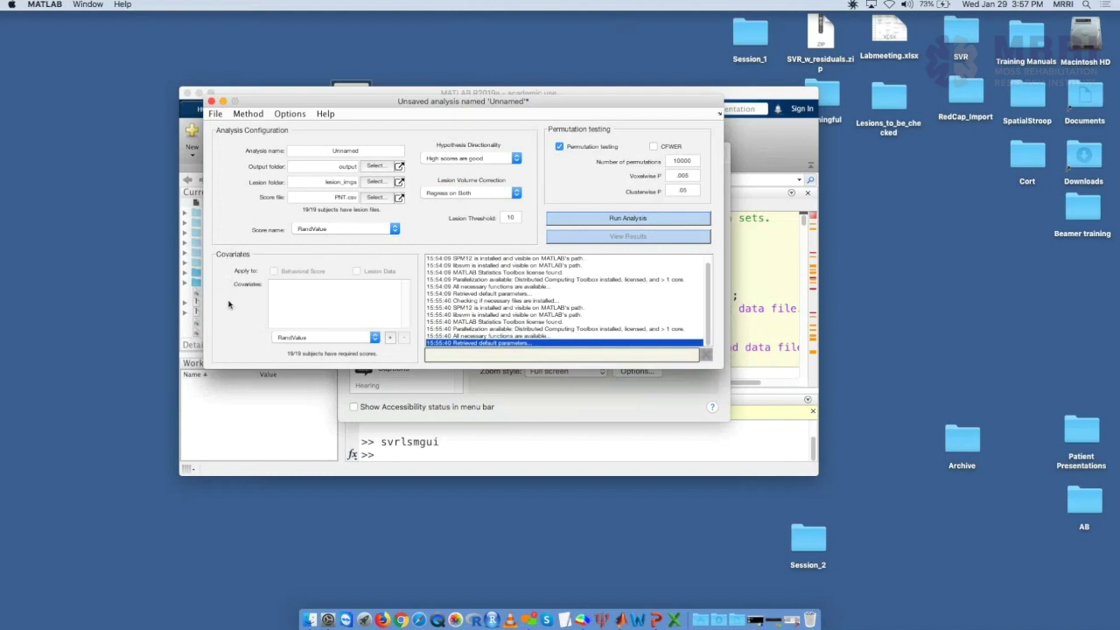
click(547, 412)
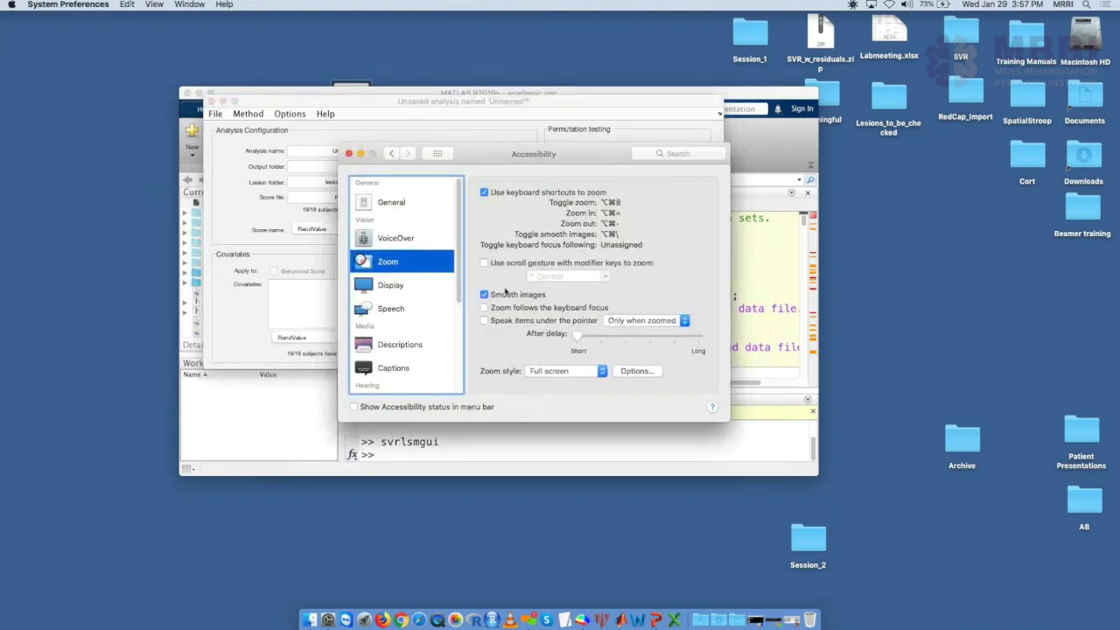
click(485, 264)
click(292, 265)
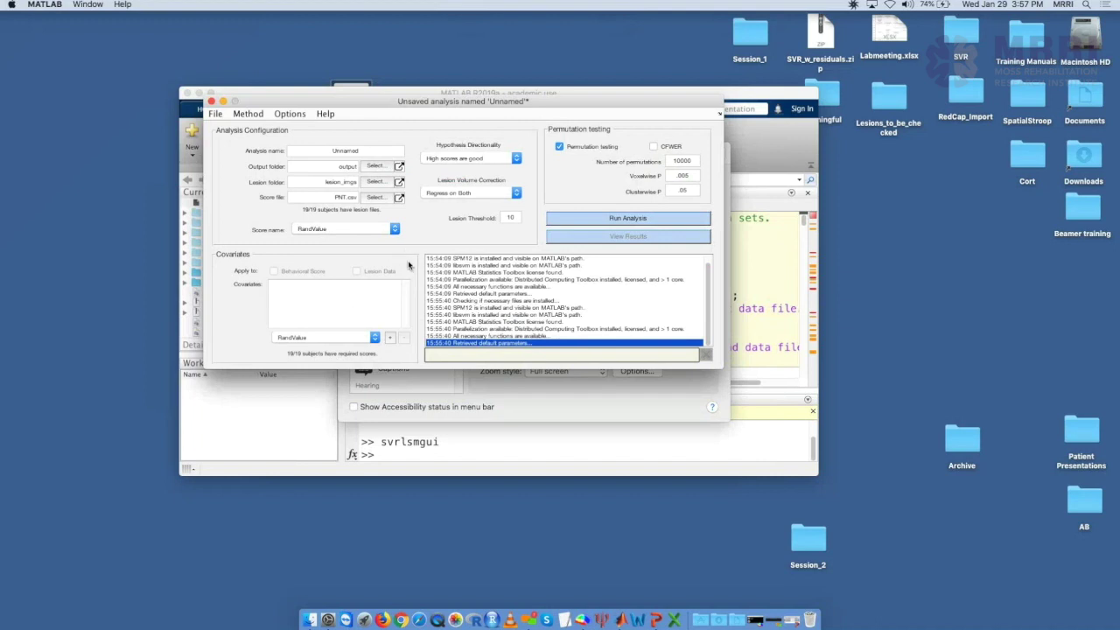
Reposition the analysis window and review the Lesion Volume Correction choices, keeping Regress on Both.
drag(440, 102, 437, 112)
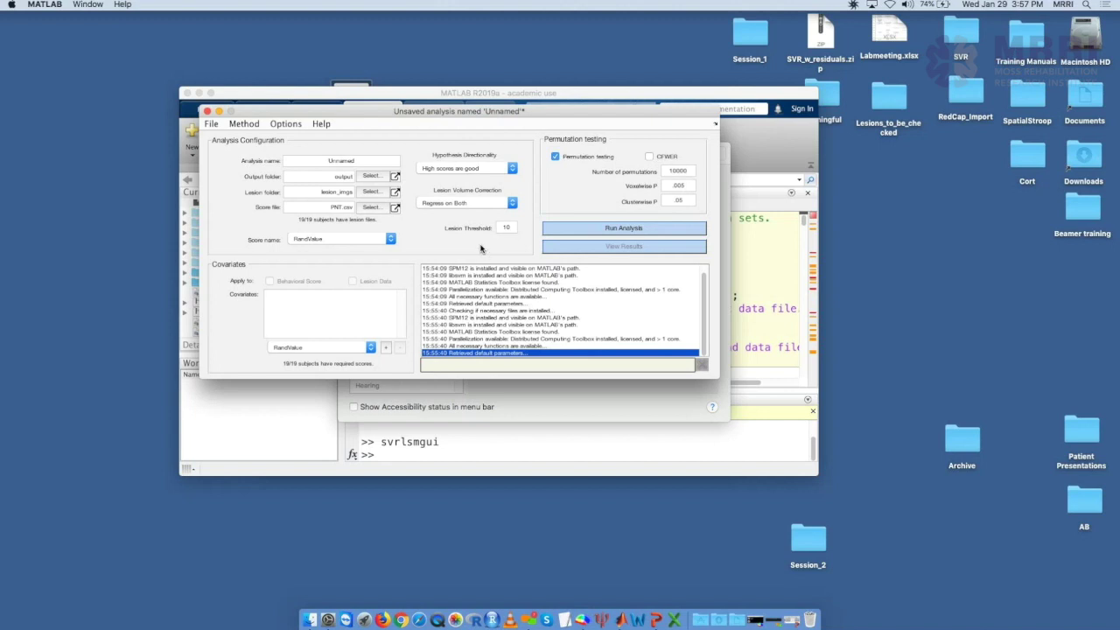
click(468, 206)
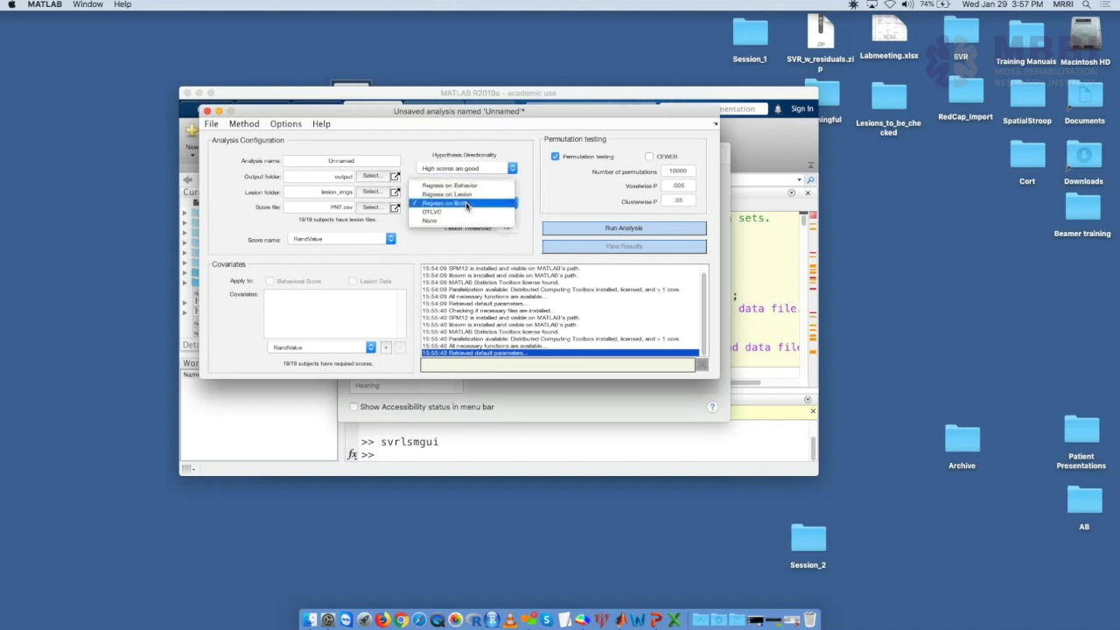
click(466, 204)
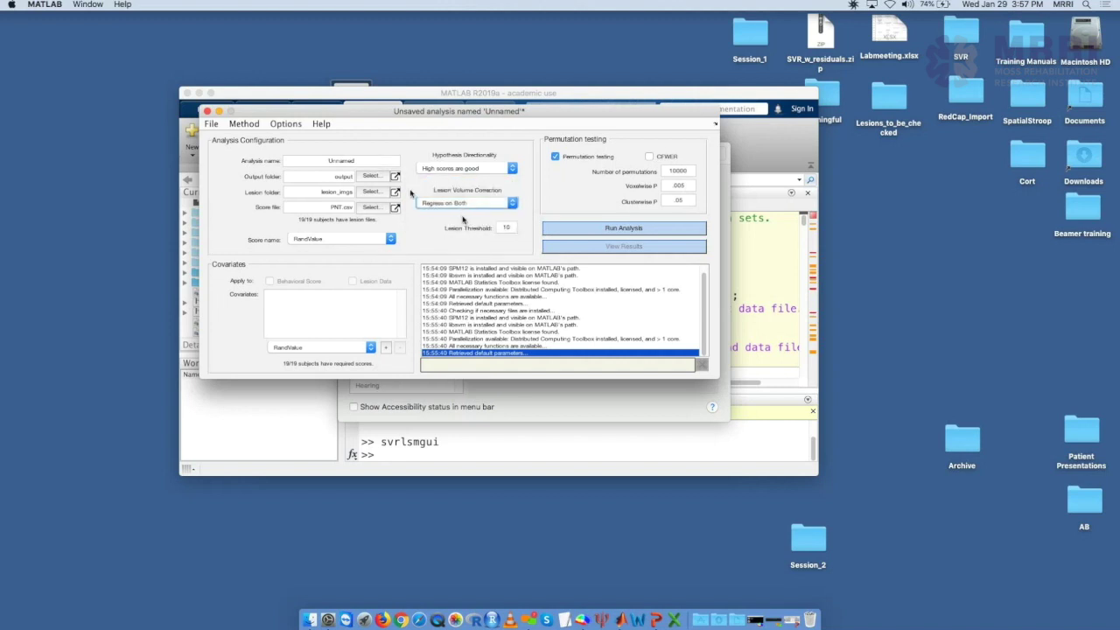
Review the multivariate cross-validation and implementation options, and choose libSVM as the SVR implementation.
click(244, 124)
mouse_move(263, 166)
mouse_move(358, 191)
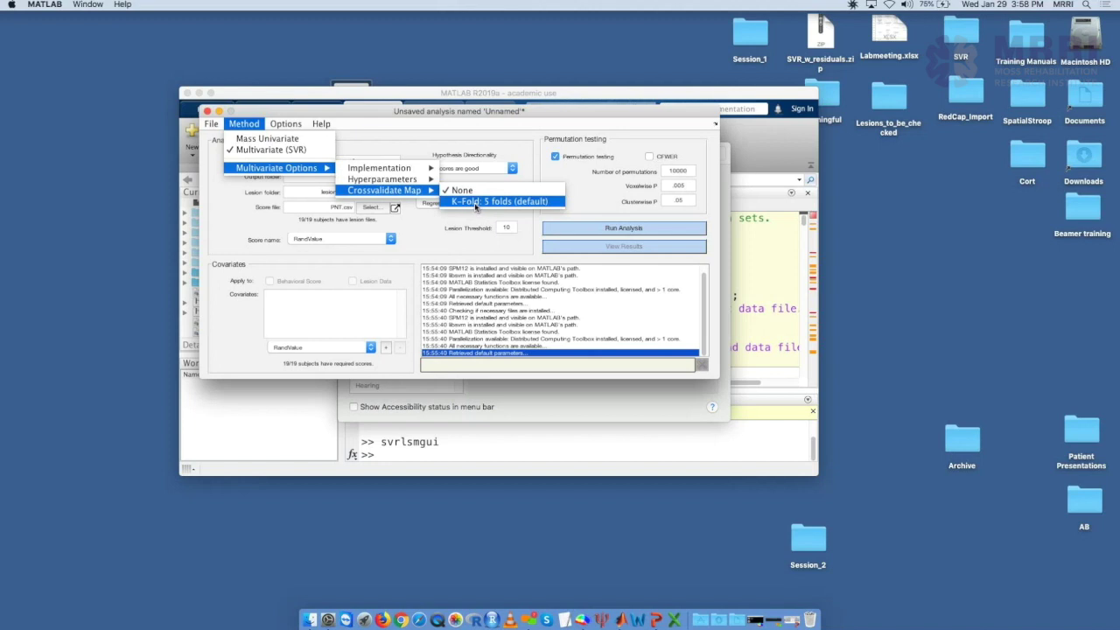
mouse_move(409, 179)
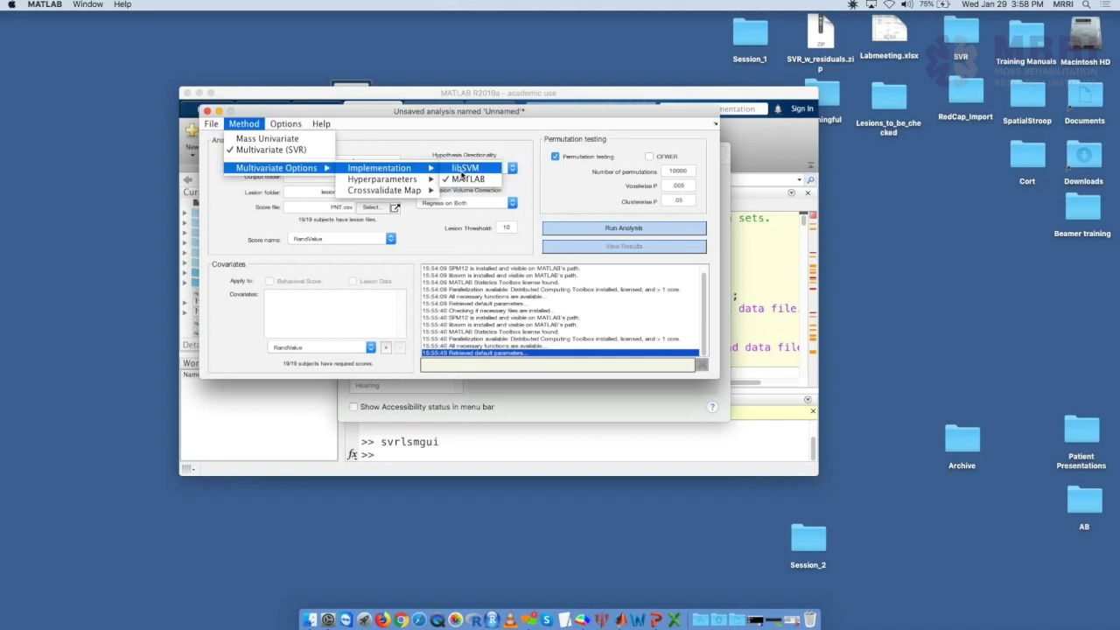
click(461, 168)
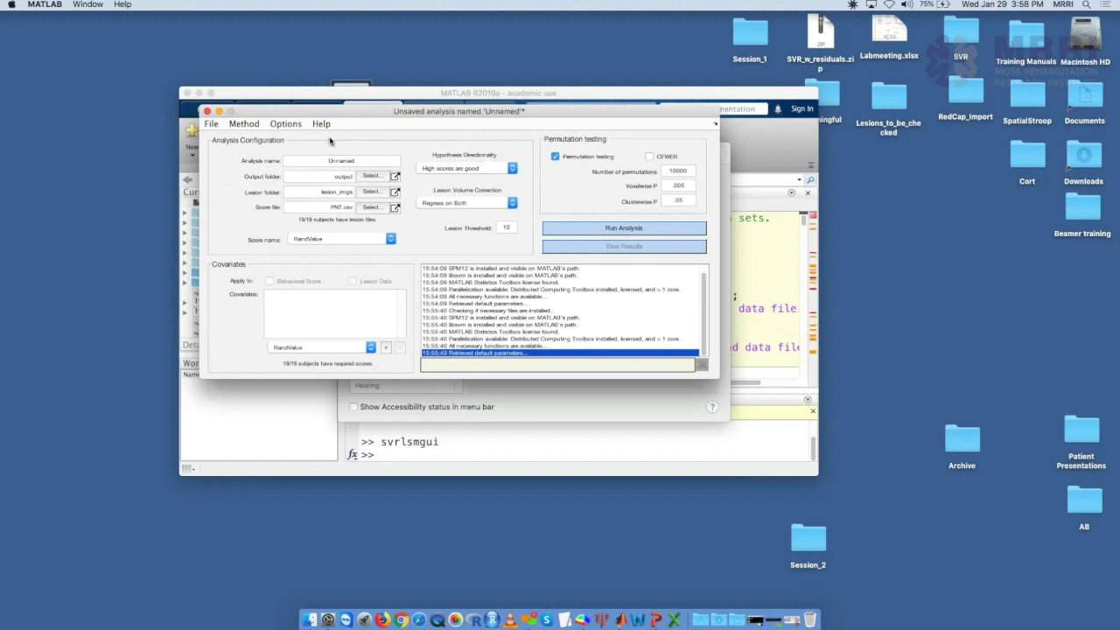
Close the analysis without keeping its unsaved changes, and clear the MATLAB and Accessibility windows from the desktop.
click(211, 127)
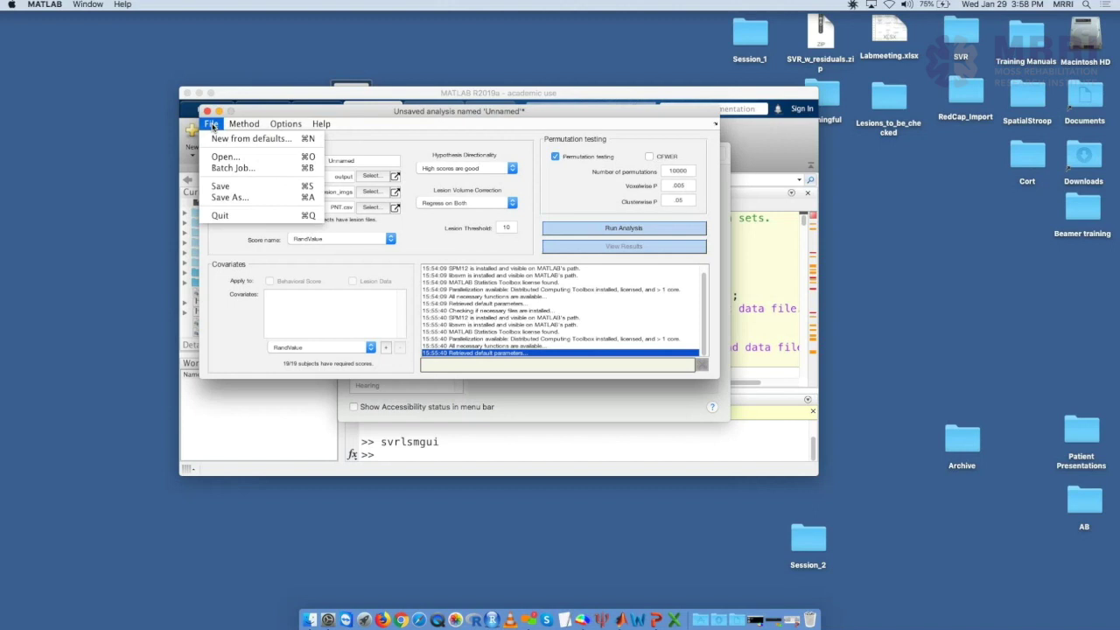
click(420, 220)
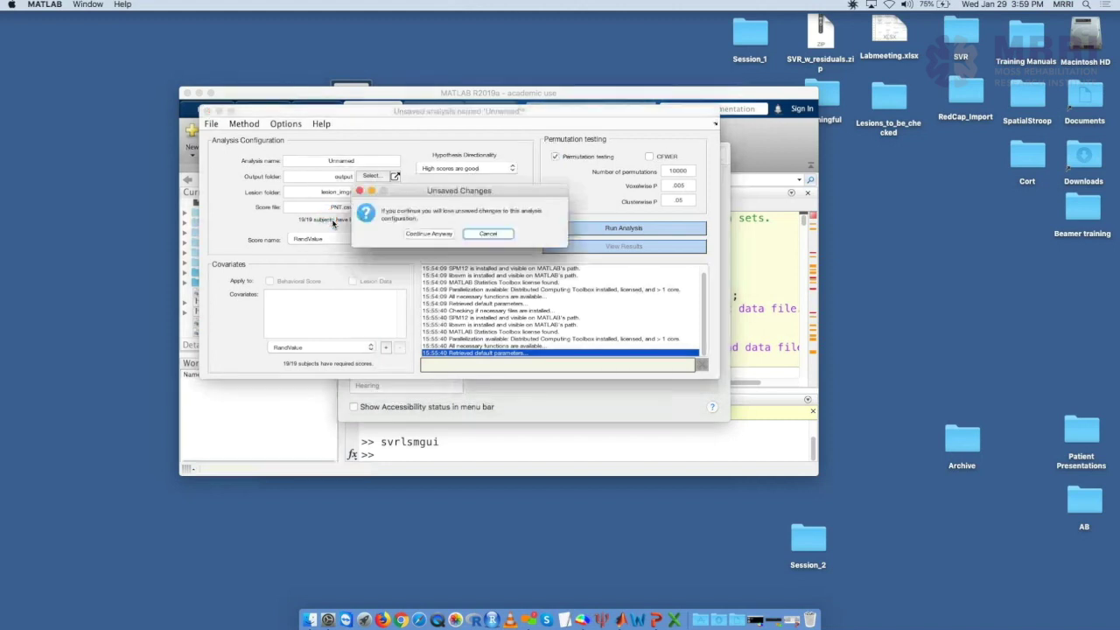
click(423, 234)
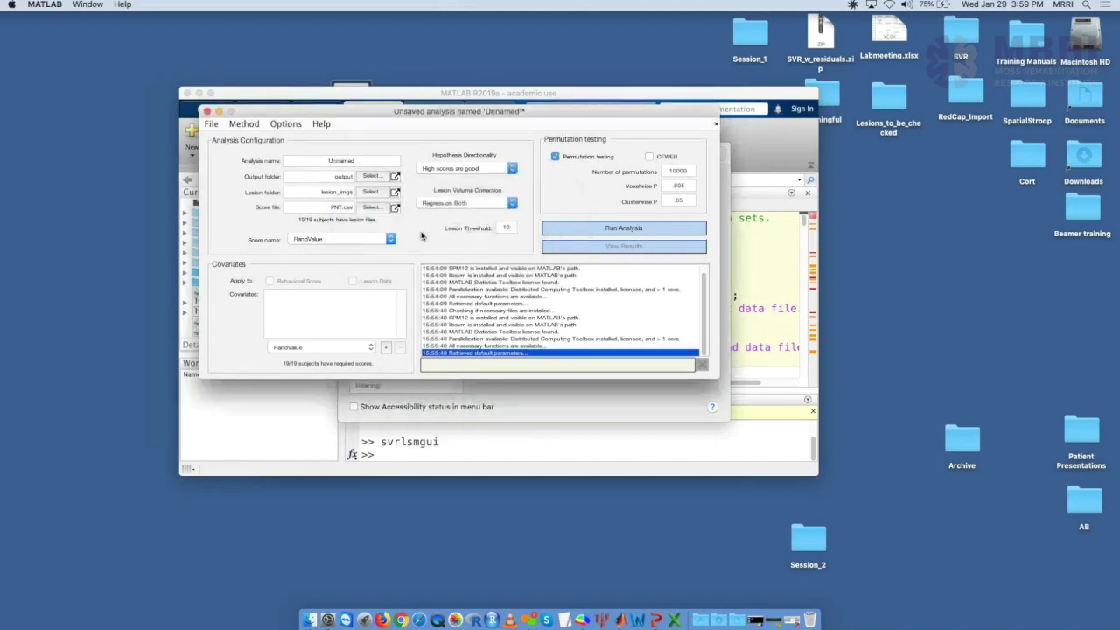
click(208, 111)
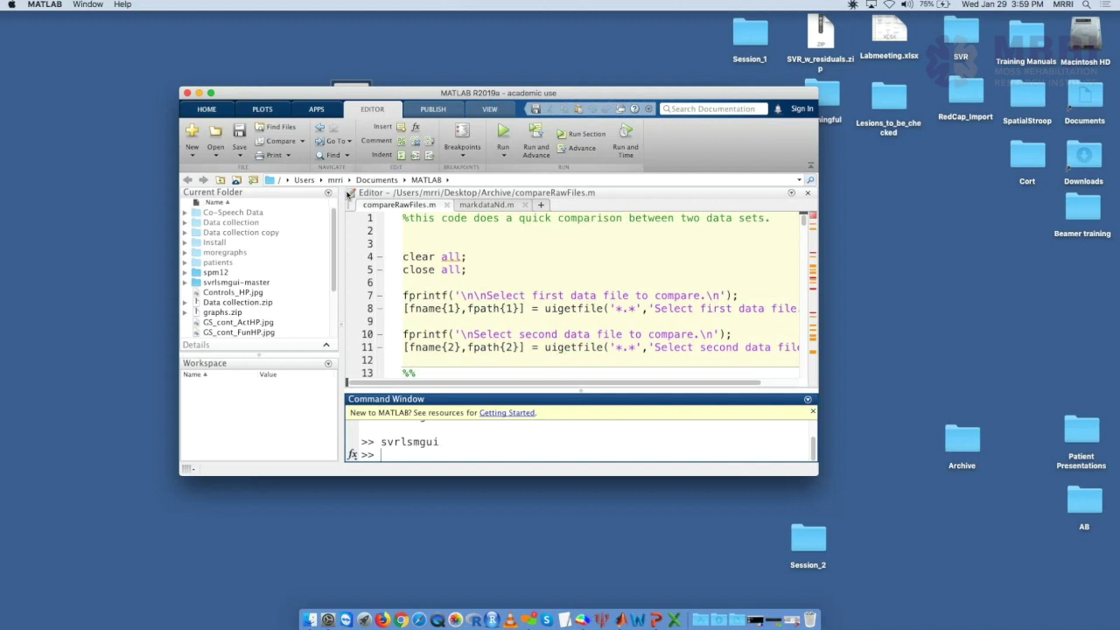
click(186, 92)
click(272, 116)
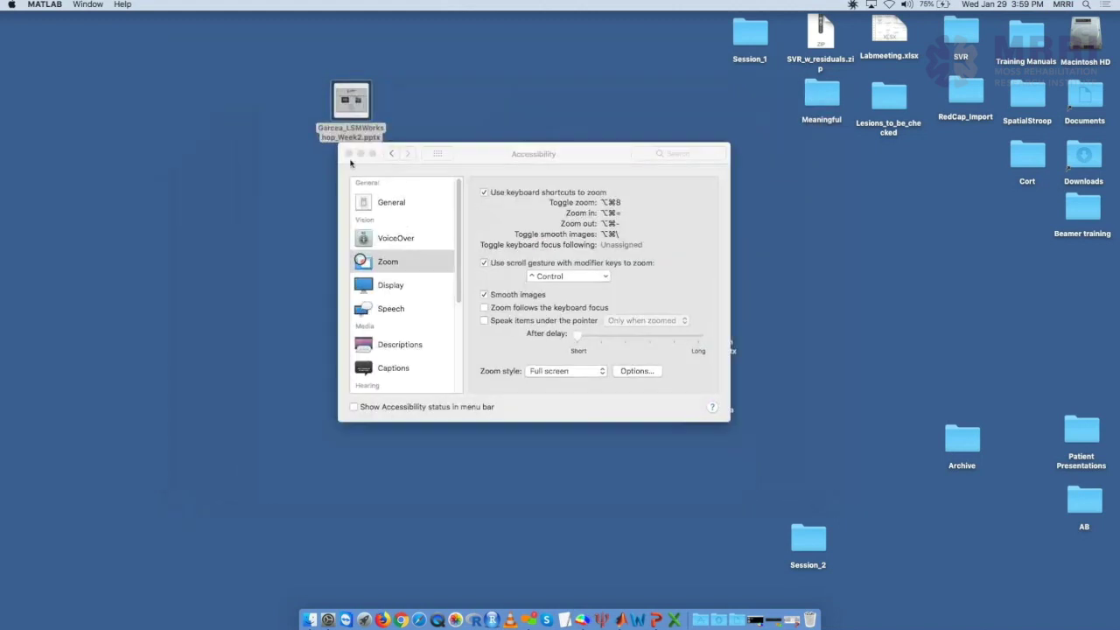
click(351, 154)
Open the Session_2 desktop folder, browse through SVR, VLSM_DTLVC and 20-Jan-2020 to "HP%, high scores are good", and widen the window.
drag(807, 539, 519, 392)
key(super+o)
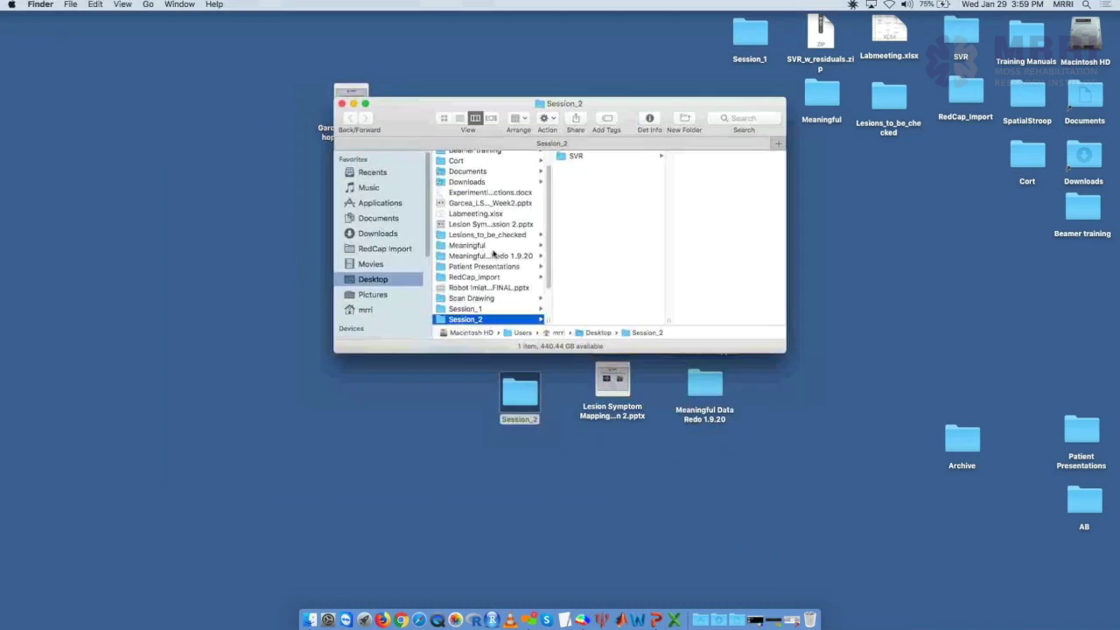
click(573, 161)
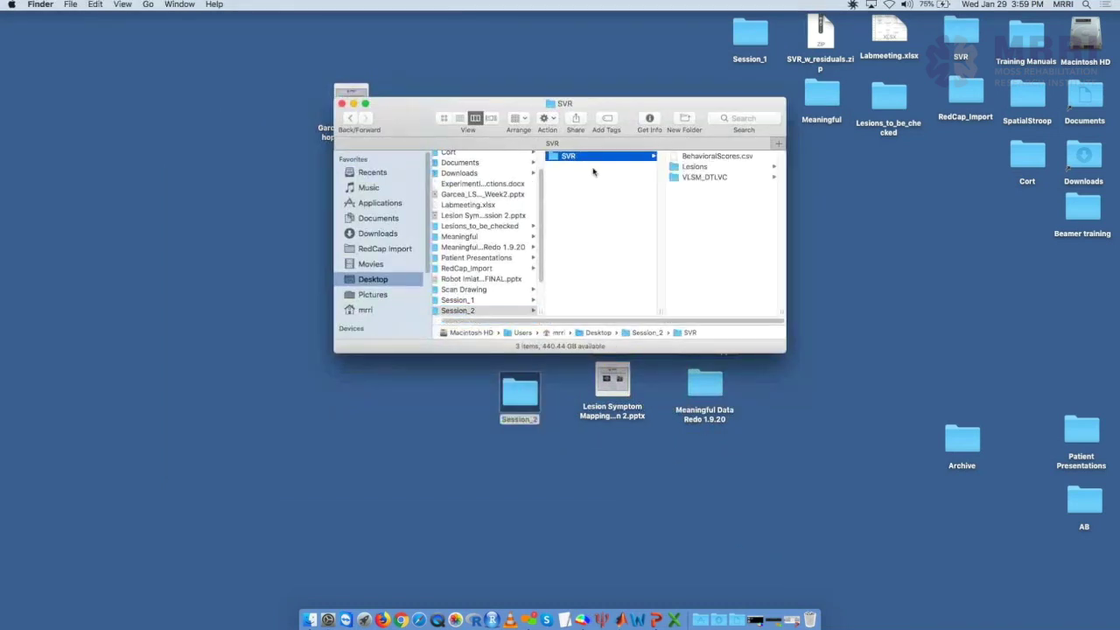
click(723, 178)
click(720, 157)
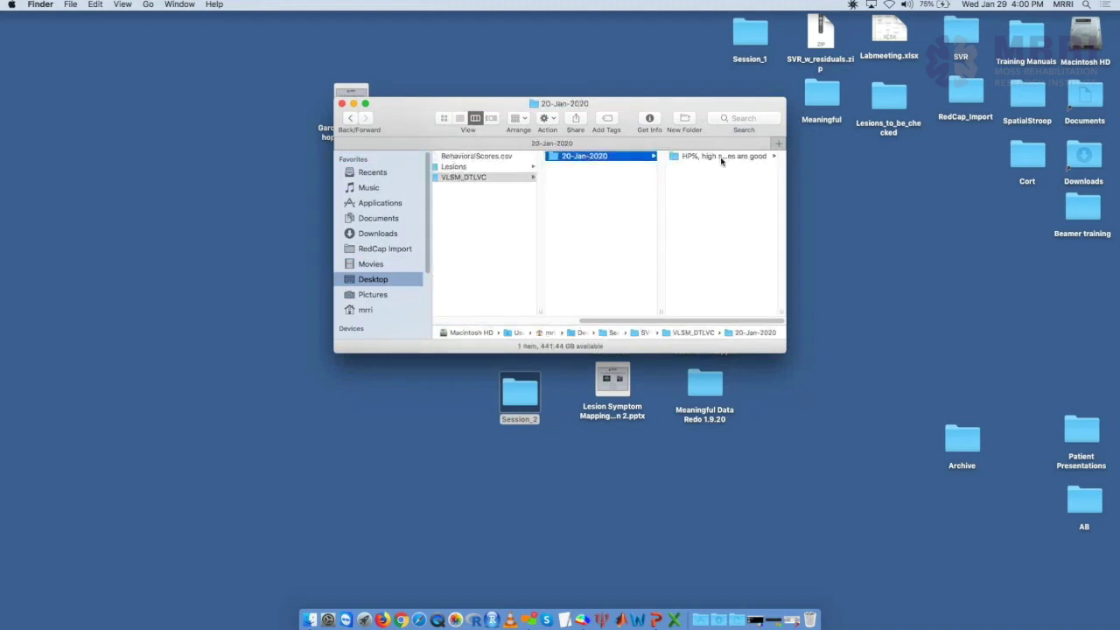
click(721, 158)
drag(783, 312, 899, 315)
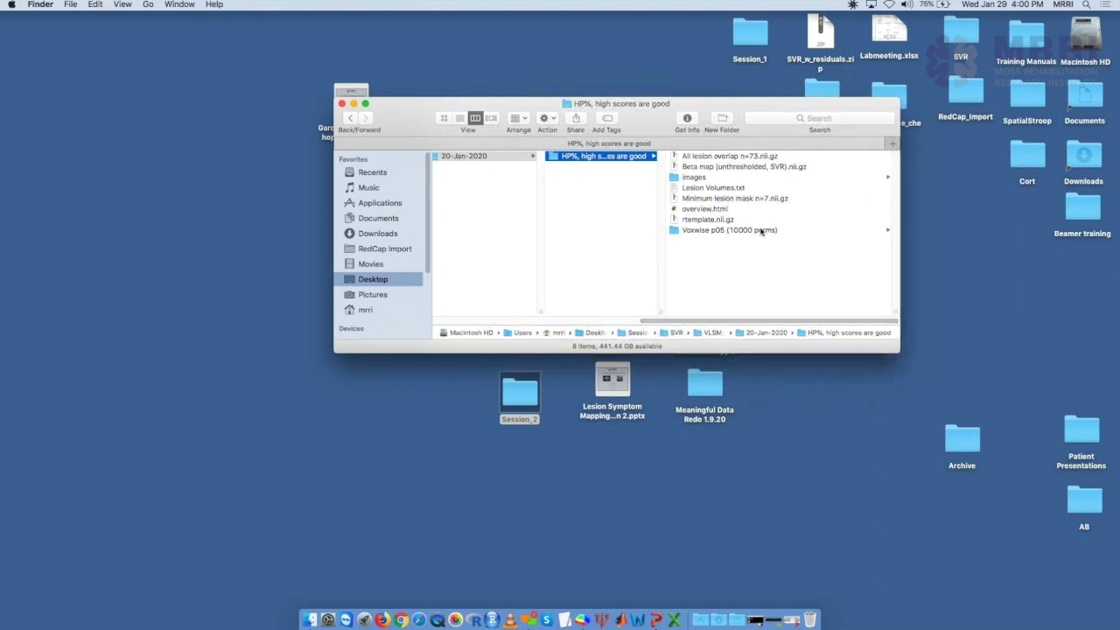
Open MRIcron and move the results folder window aside so both can be seen together.
click(587, 620)
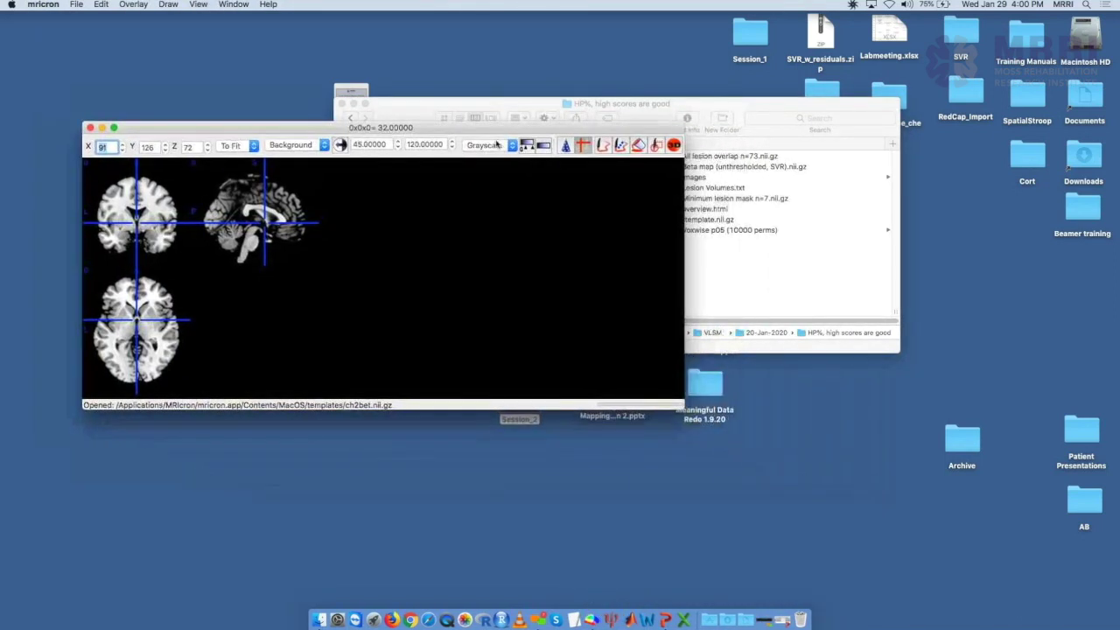
drag(621, 105, 760, 121)
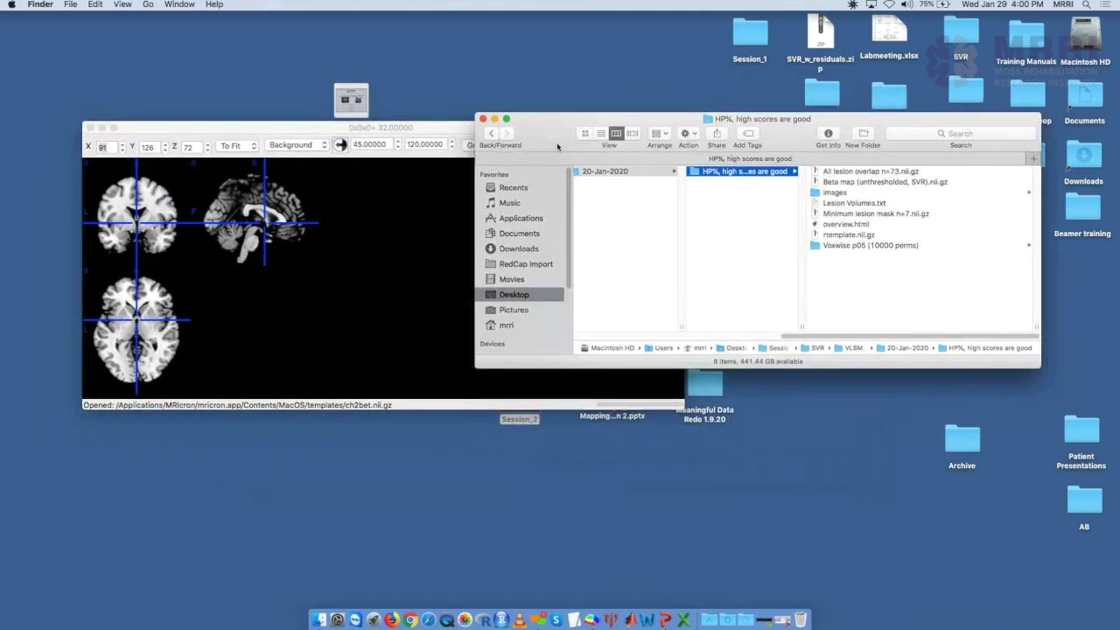
click(422, 129)
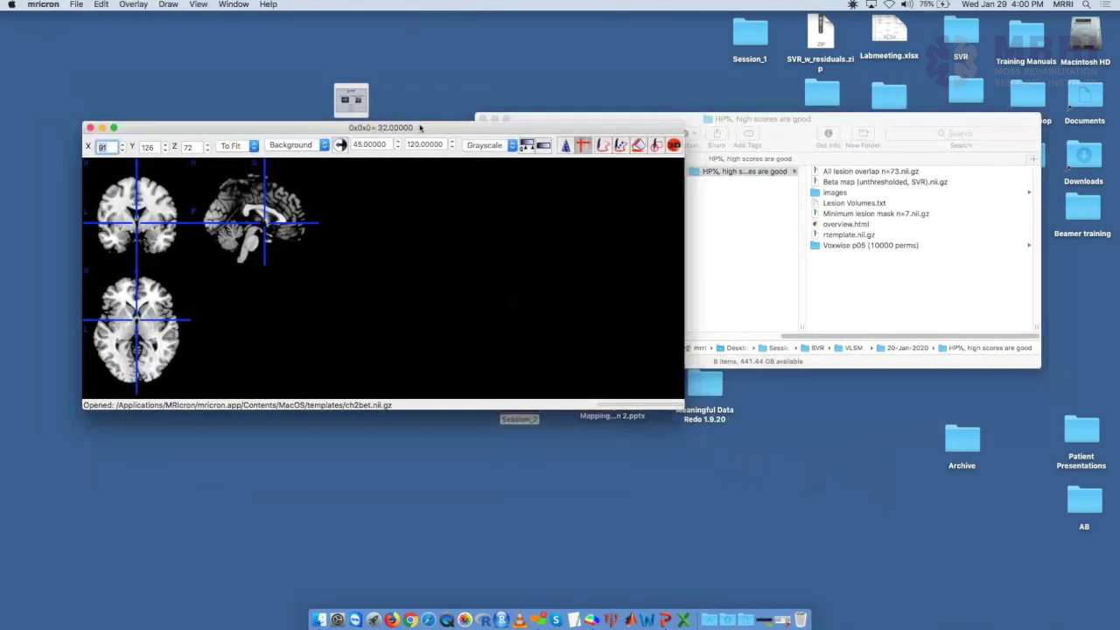
Load the ch2bet.nii.gz template as the background brain image.
click(138, 5)
mouse_move(76, 5)
mouse_move(122, 52)
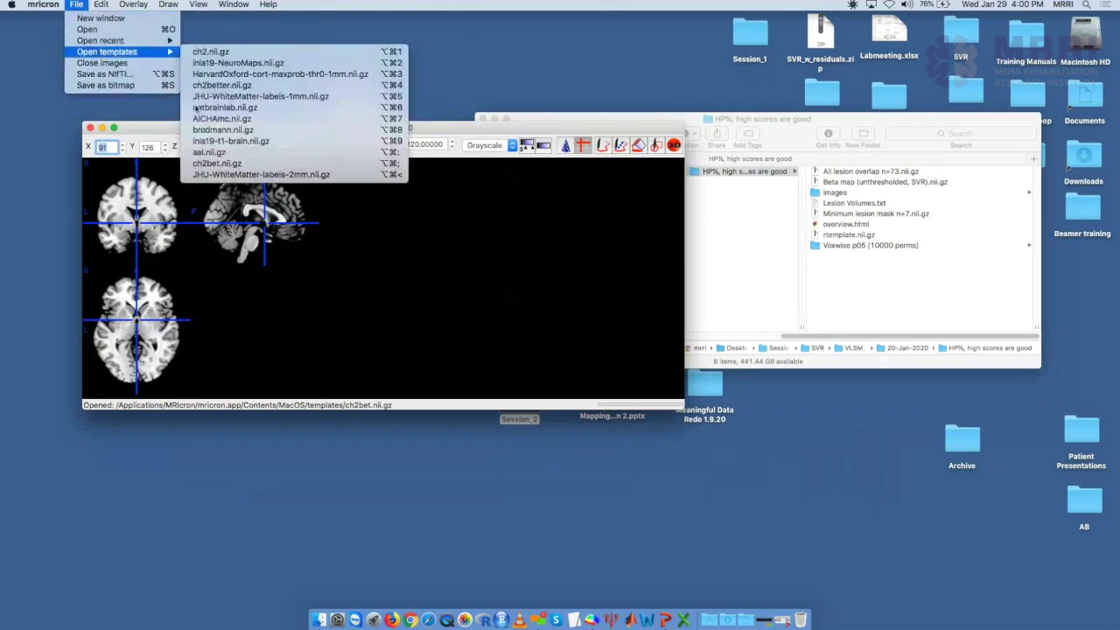
click(218, 162)
Begin adding an overlay to the template brain and move the file selection dialog over the MRIcron window.
click(133, 4)
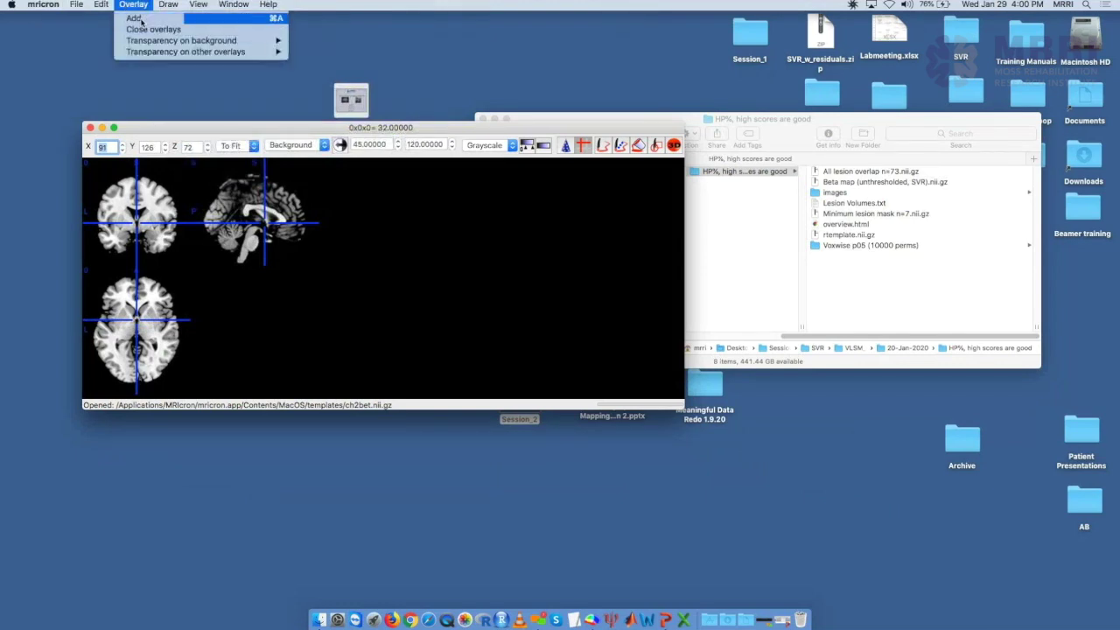
click(136, 19)
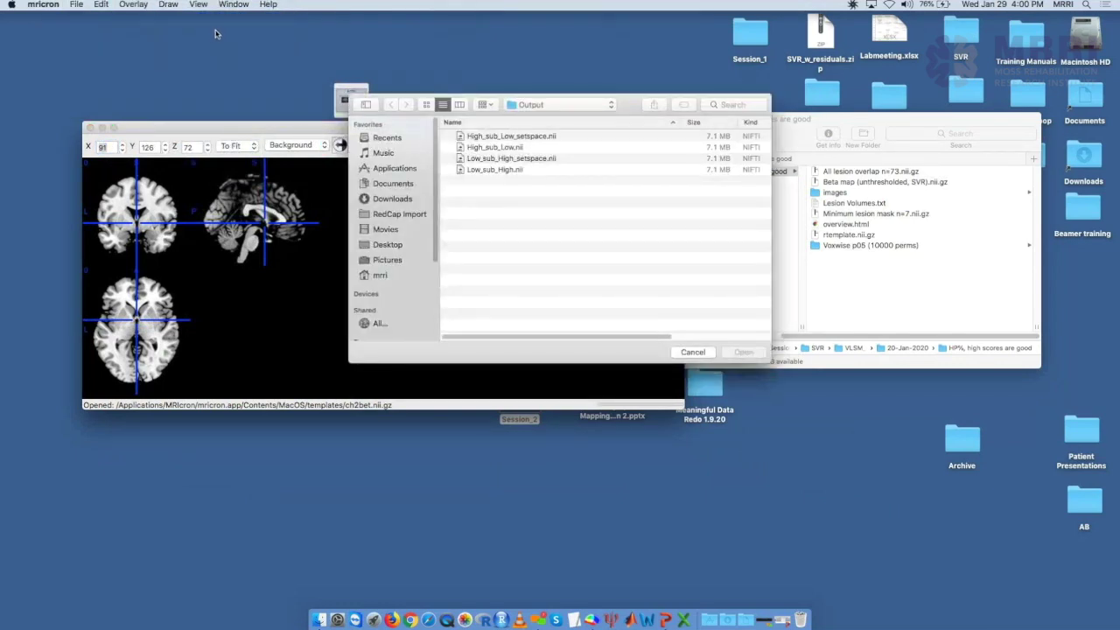
drag(587, 104, 431, 116)
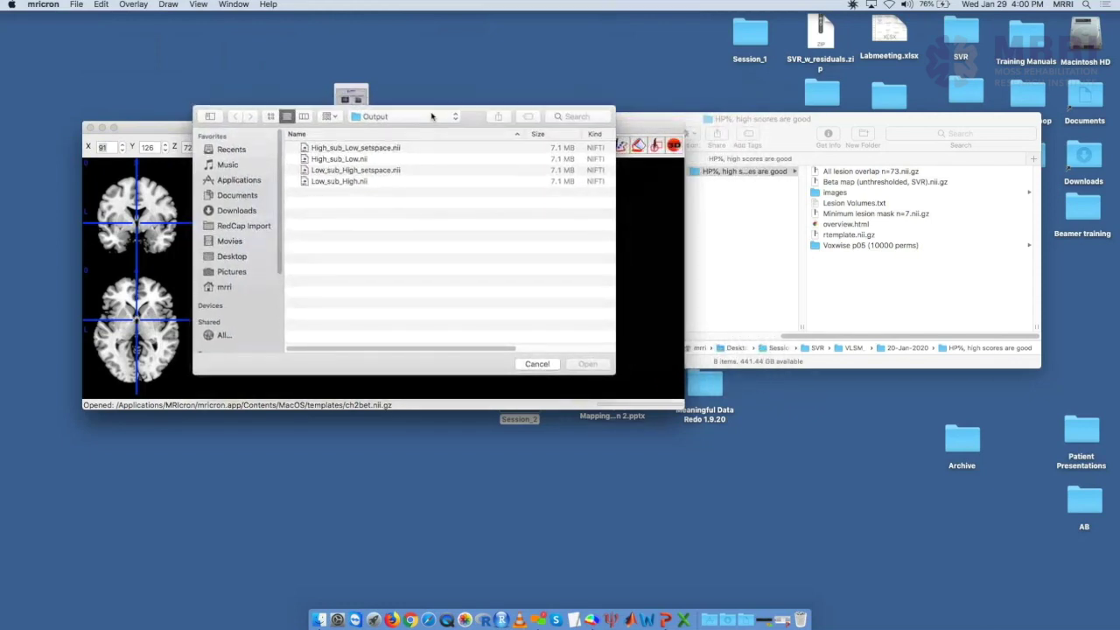
click(432, 116)
click(416, 118)
Bring the results folder window forward, move it closer, and look inside Voxwise p05 (10000 perms) and its Clustwise p05 (10000 perms) subfolder.
click(804, 282)
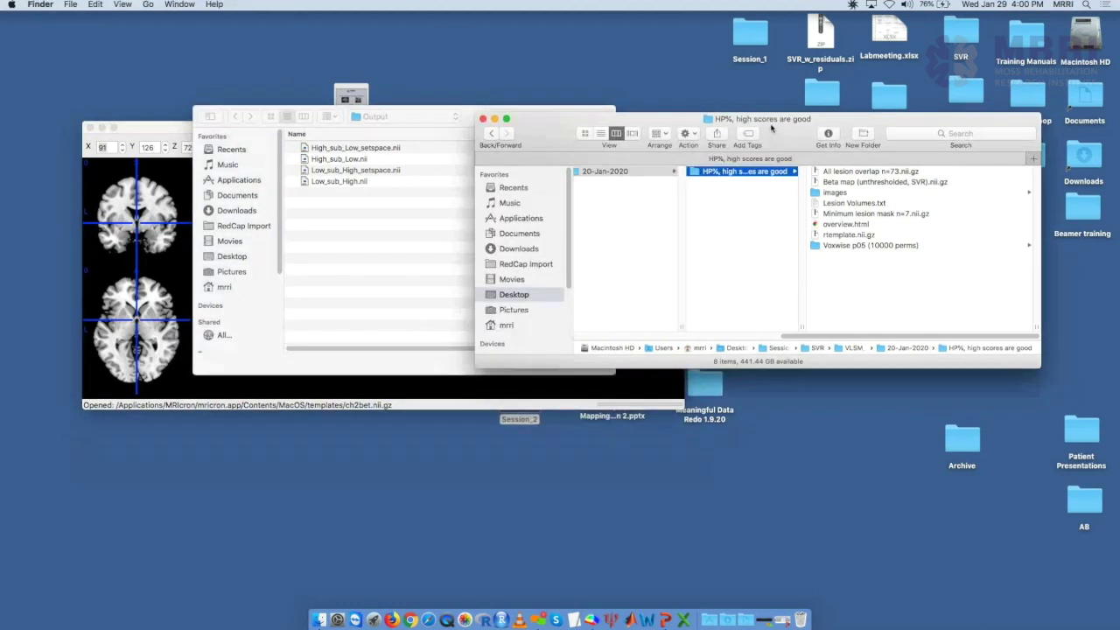
drag(773, 130, 595, 128)
click(698, 246)
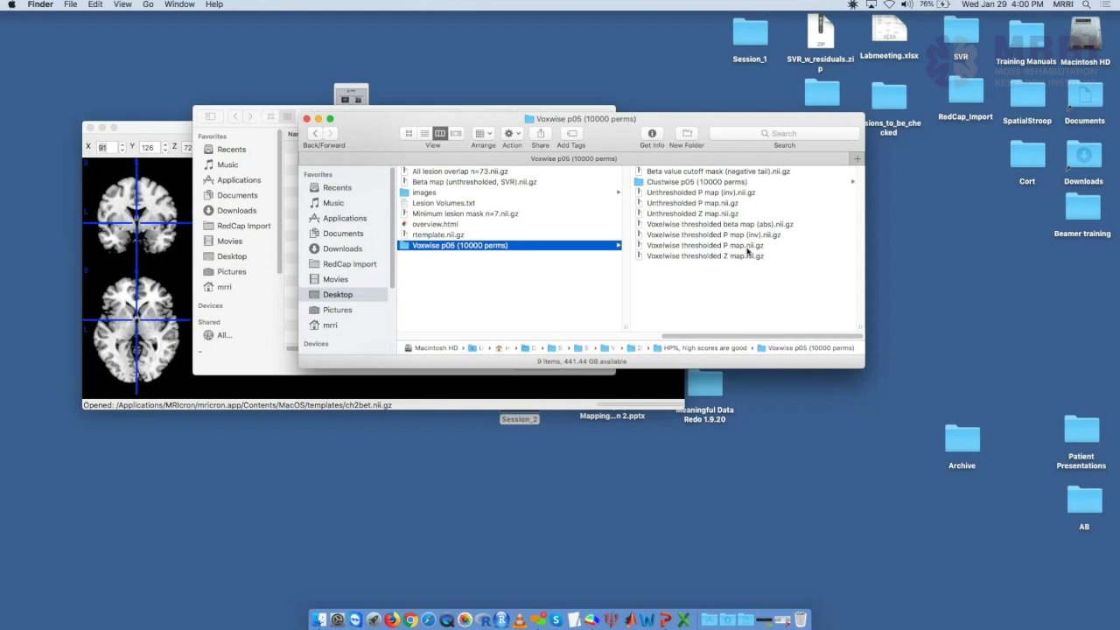
click(718, 182)
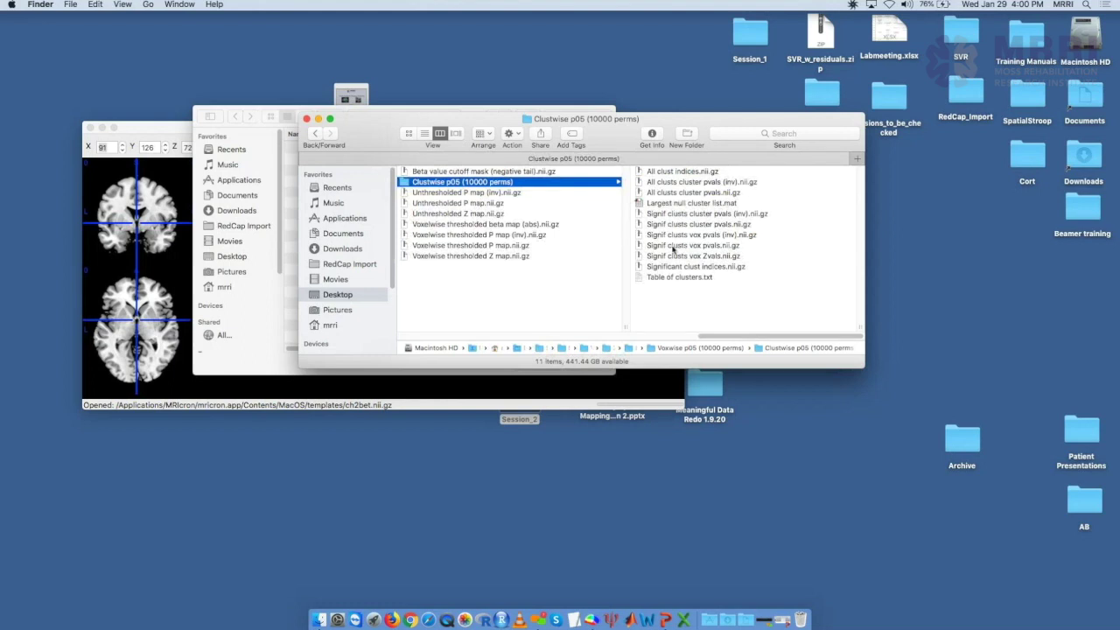
Return to the "HP%, high scores are good" folder and preview its files from All lesion overlap n=73.nii.gz down to Lesion Volumes.txt.
click(508, 258)
key(Left)
key(Up)
key(Up)
key(Up)
key(Up)
key(Up)
key(Up)
key(Up)
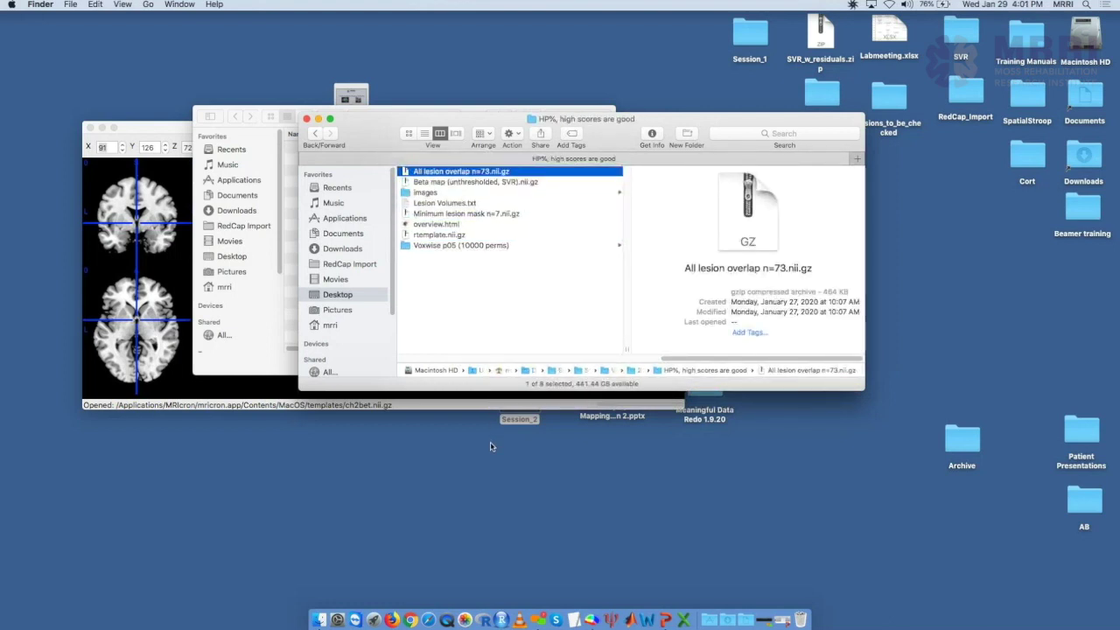
key(Down)
key(Down)
key(Down)
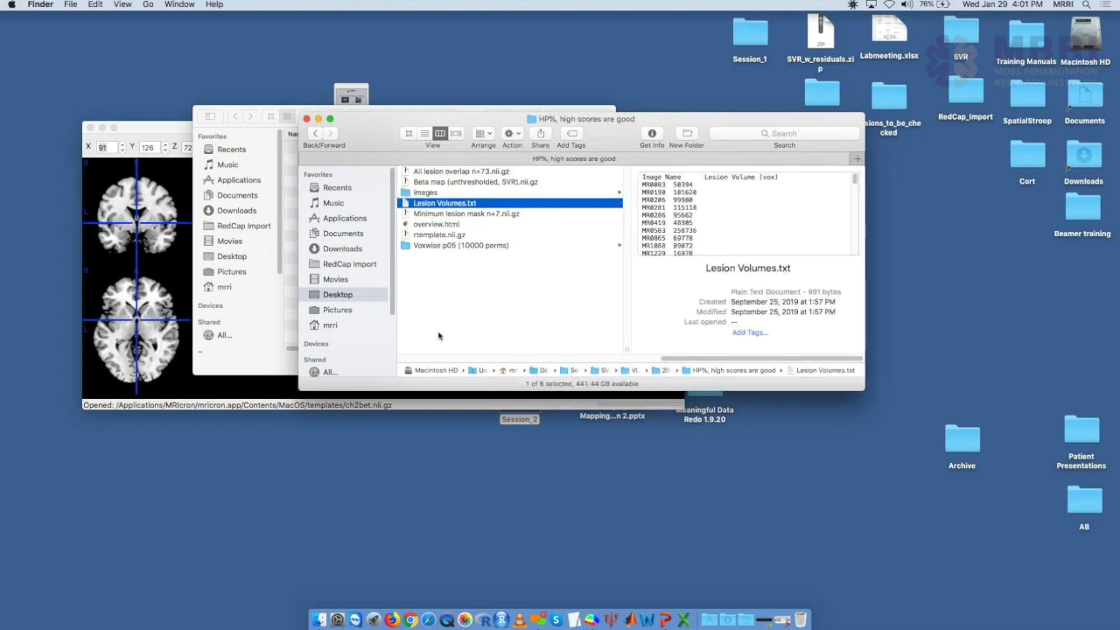
Reopen the Voxwise p05 (10000 perms) folder and preview the Voxelwise thresholded P map.nii.gz and Voxelwise thresholded Z map.nii.gz files.
click(468, 248)
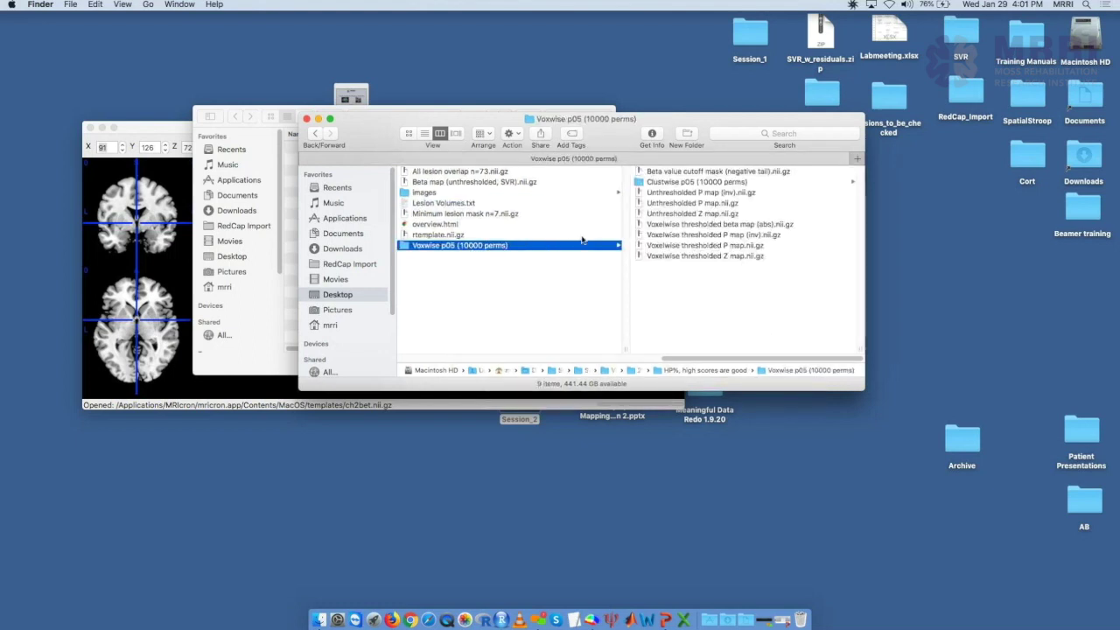
click(700, 247)
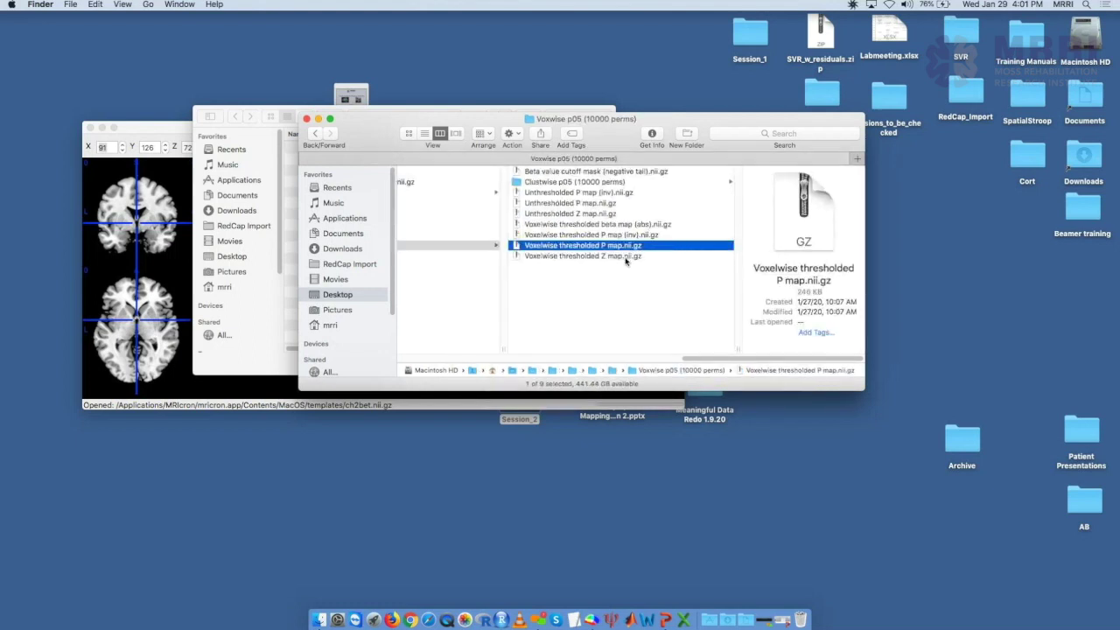
click(625, 256)
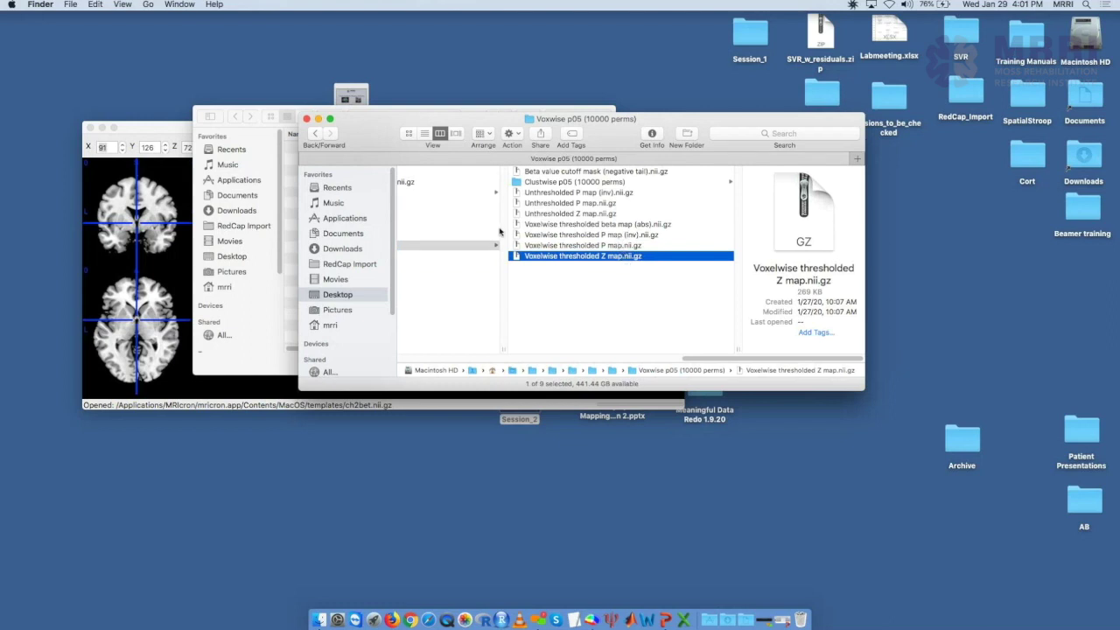
Close the results folder window, cancel the overlay file selection, and close MRIcron.
click(307, 118)
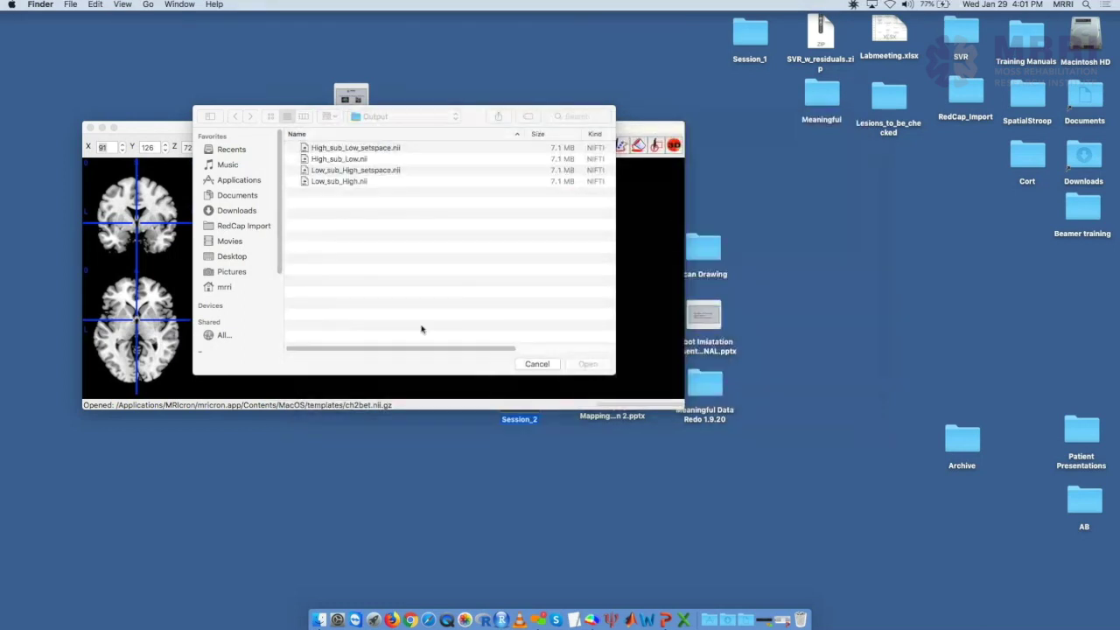
click(536, 364)
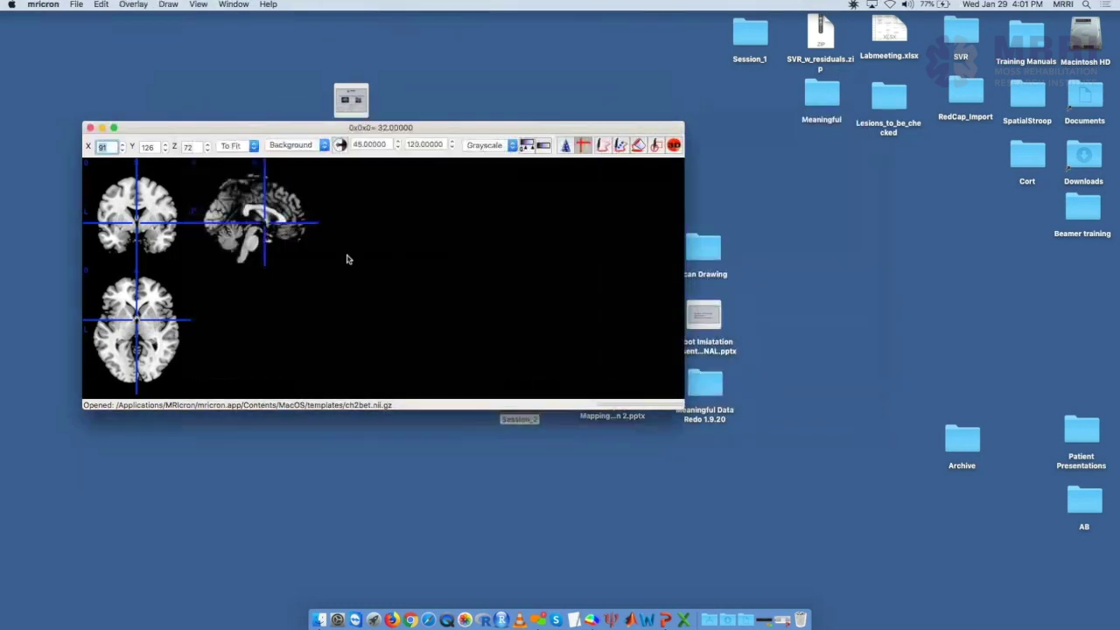
click(88, 127)
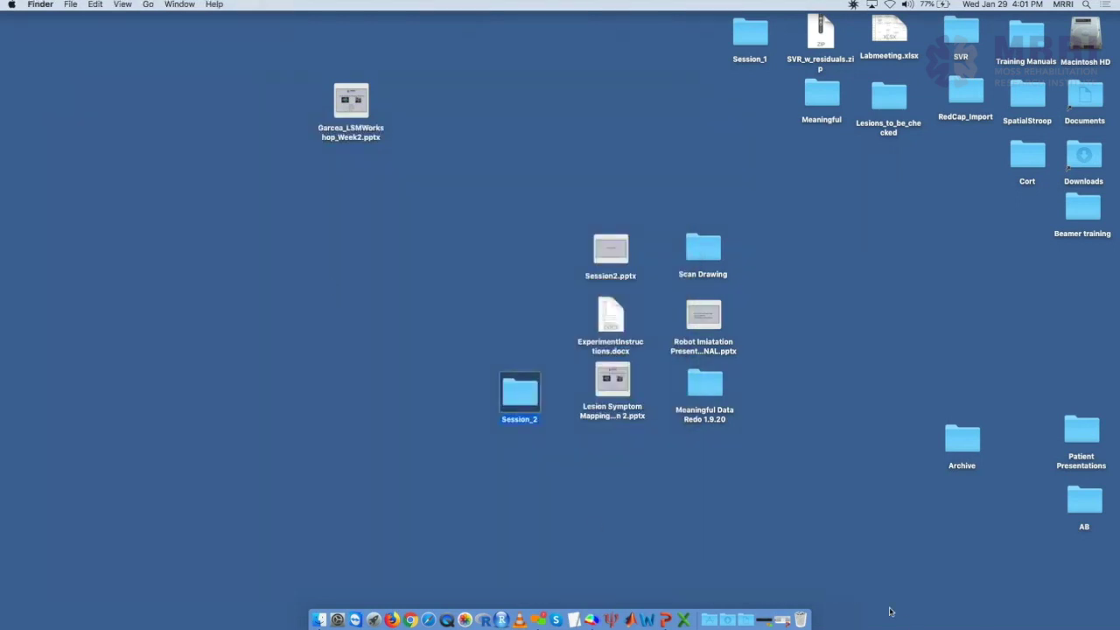
Switch to the minimized PowerPoint workshop presentation, resume the slide show from the current slide, and advance one slide.
click(789, 621)
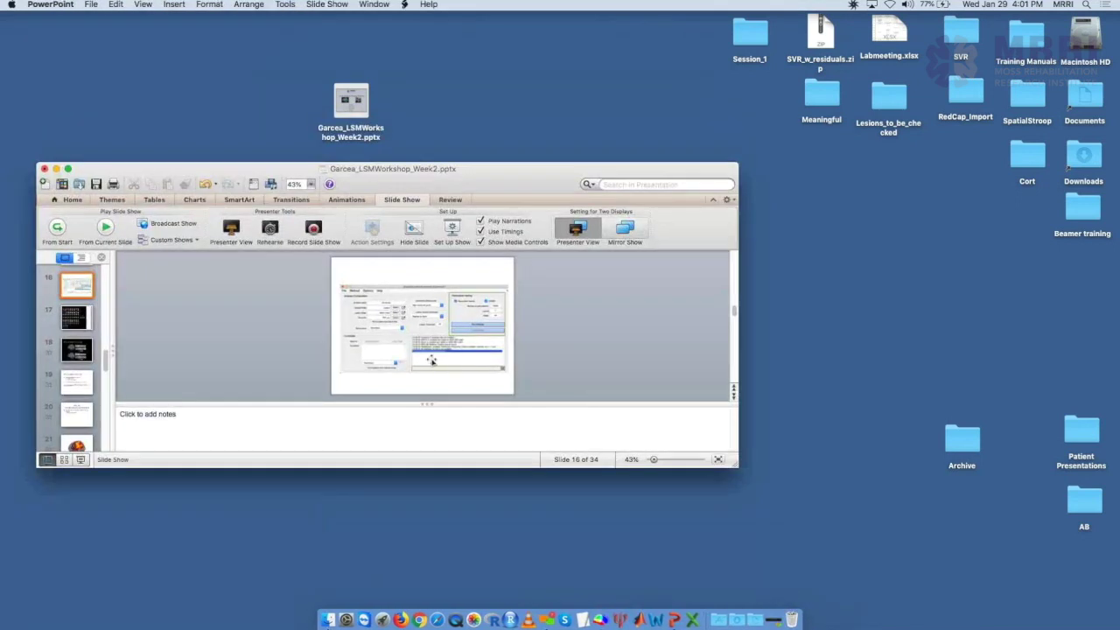
click(209, 220)
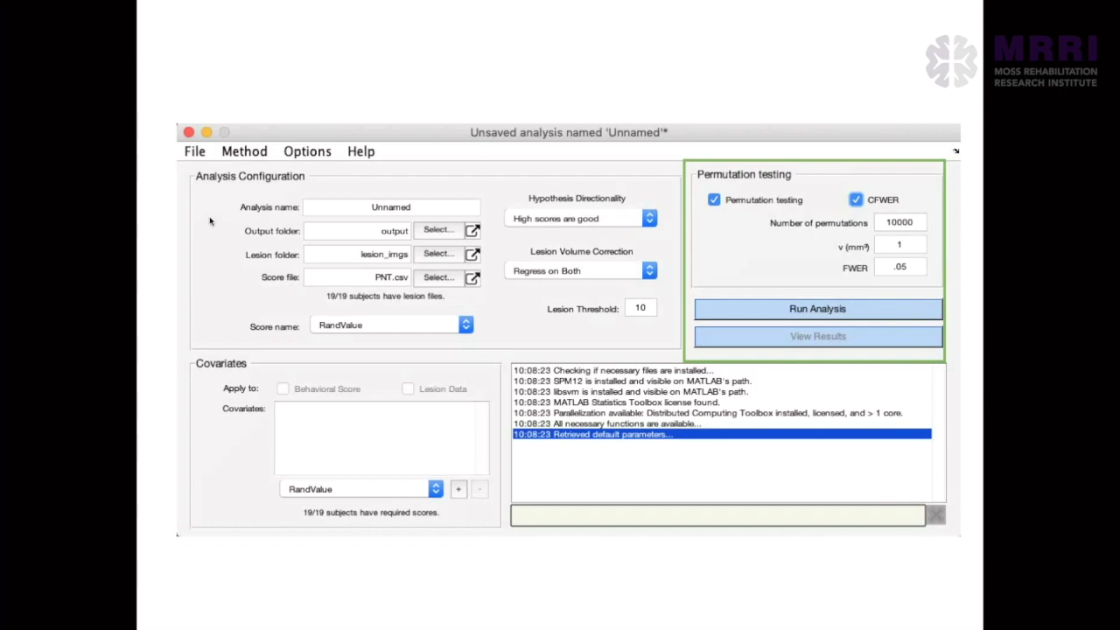
key(Right)
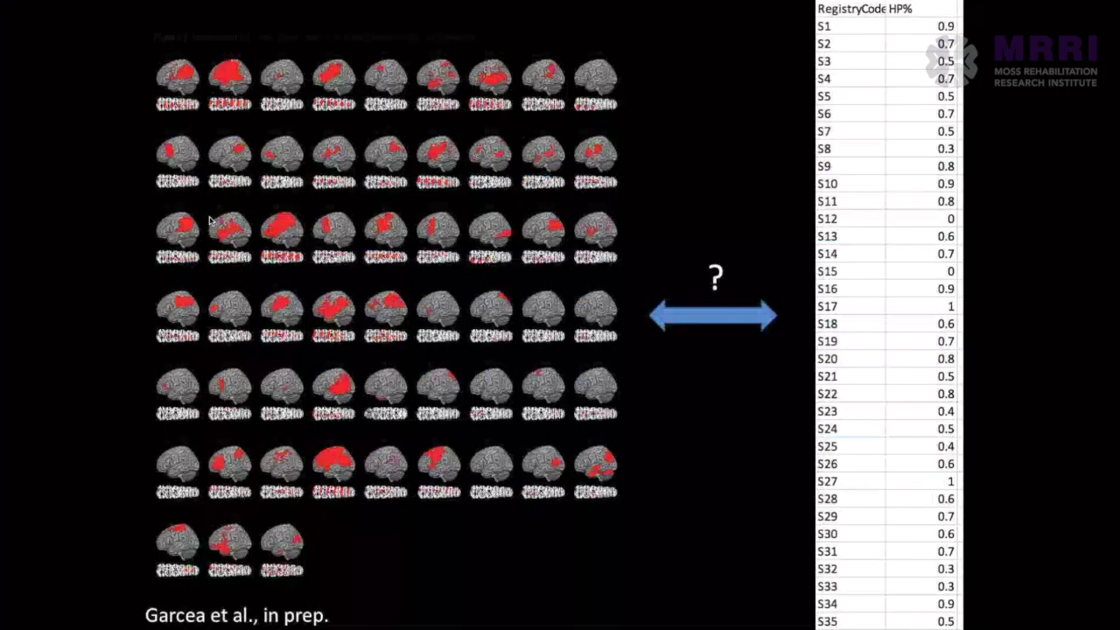